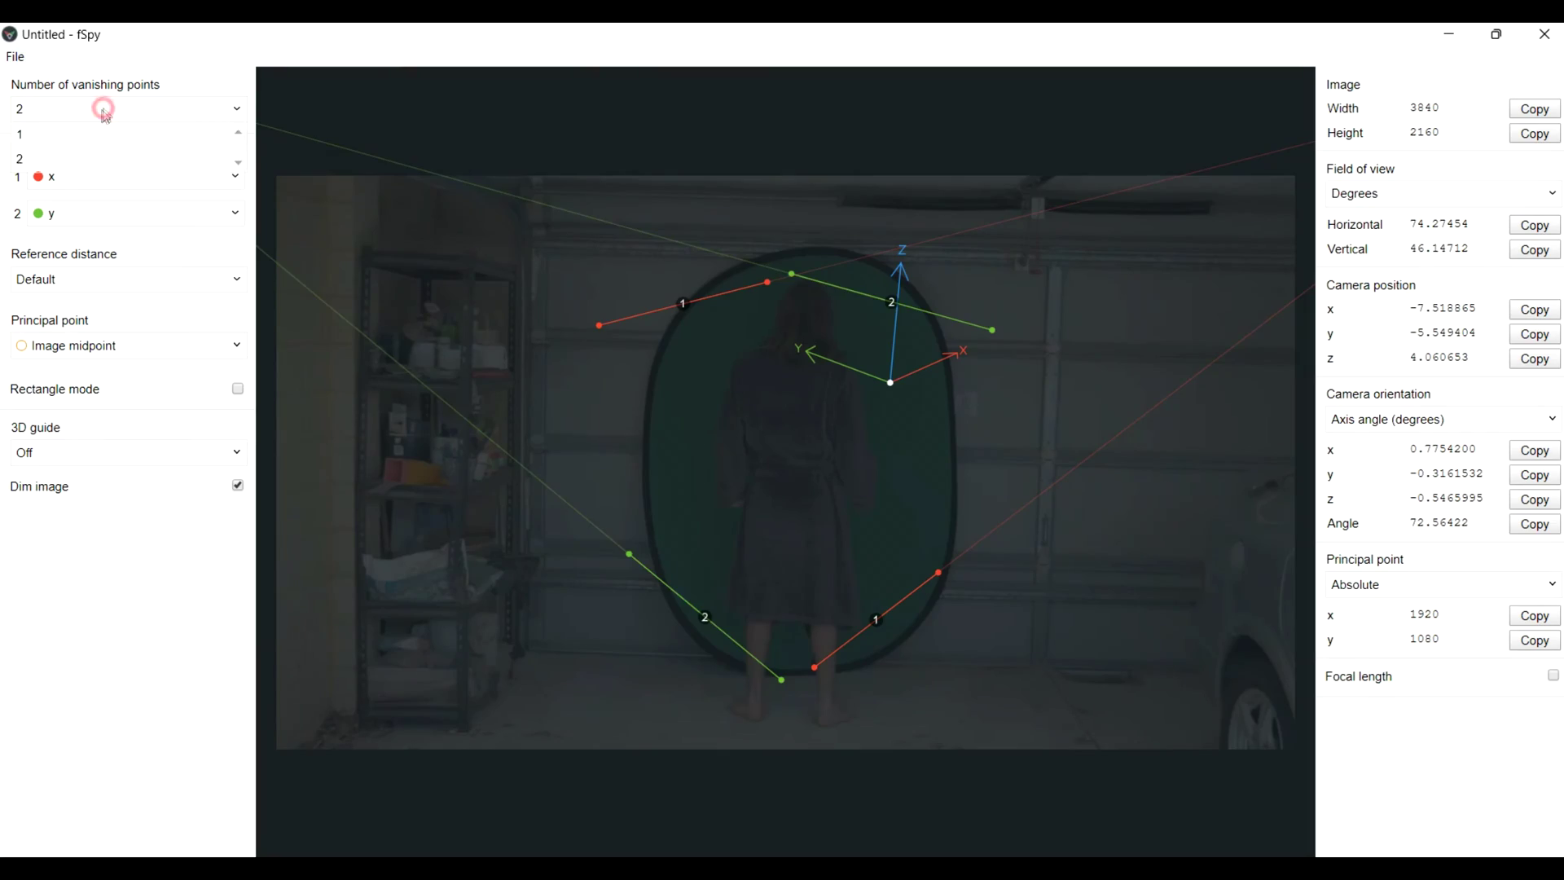
# Set the second vanishing point's axis so the fSpy camera solves, then browse the Mountain Scapes previews.
pyautogui.click(66, 360)
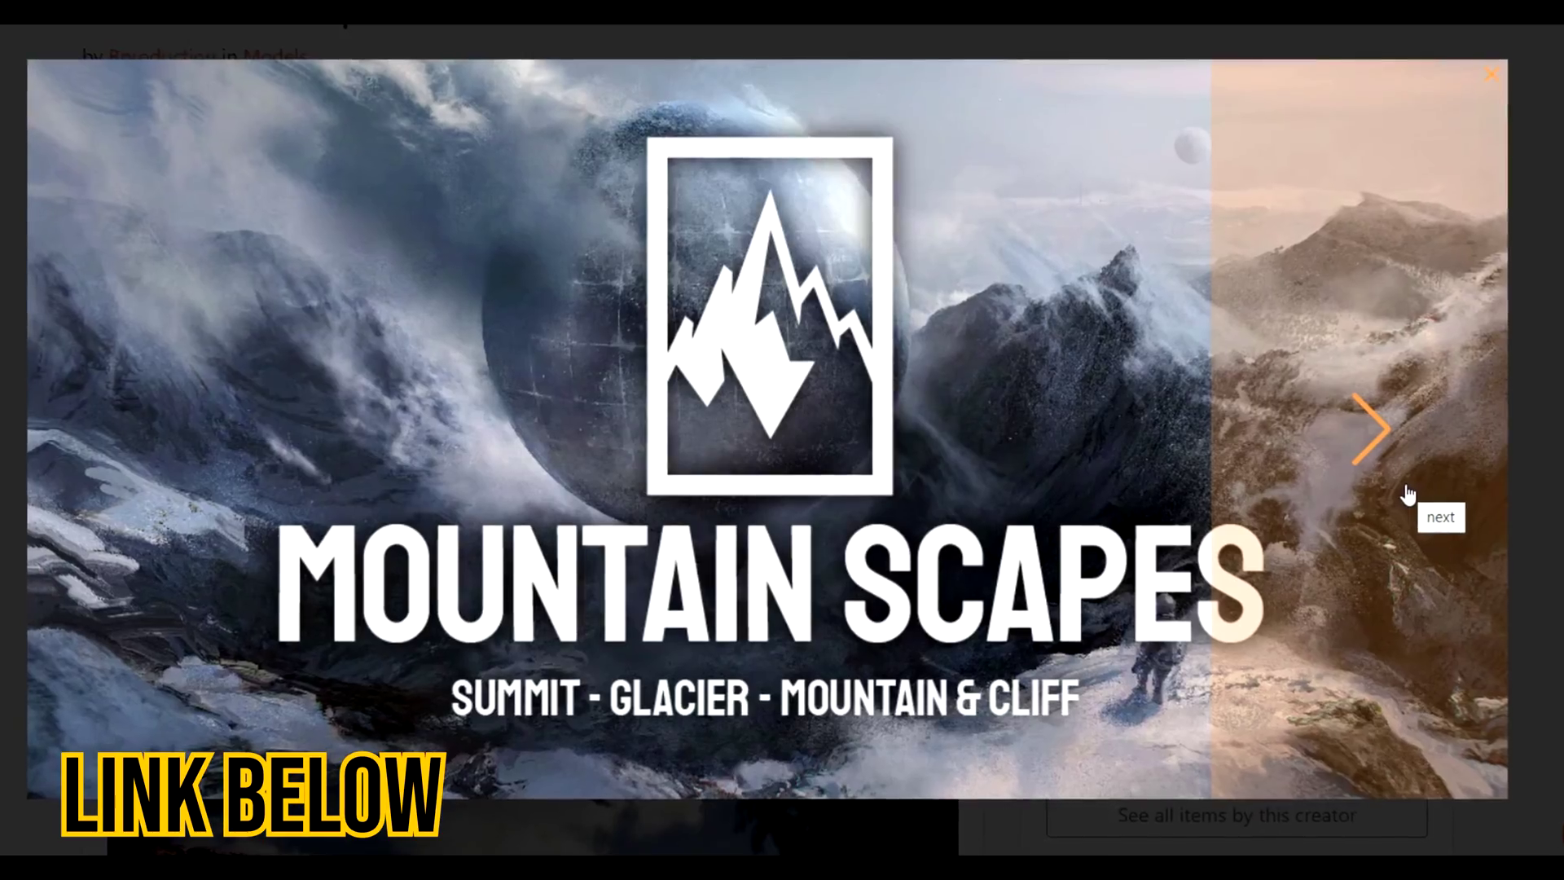
pyautogui.click(1410, 486)
pyautogui.click(1416, 492)
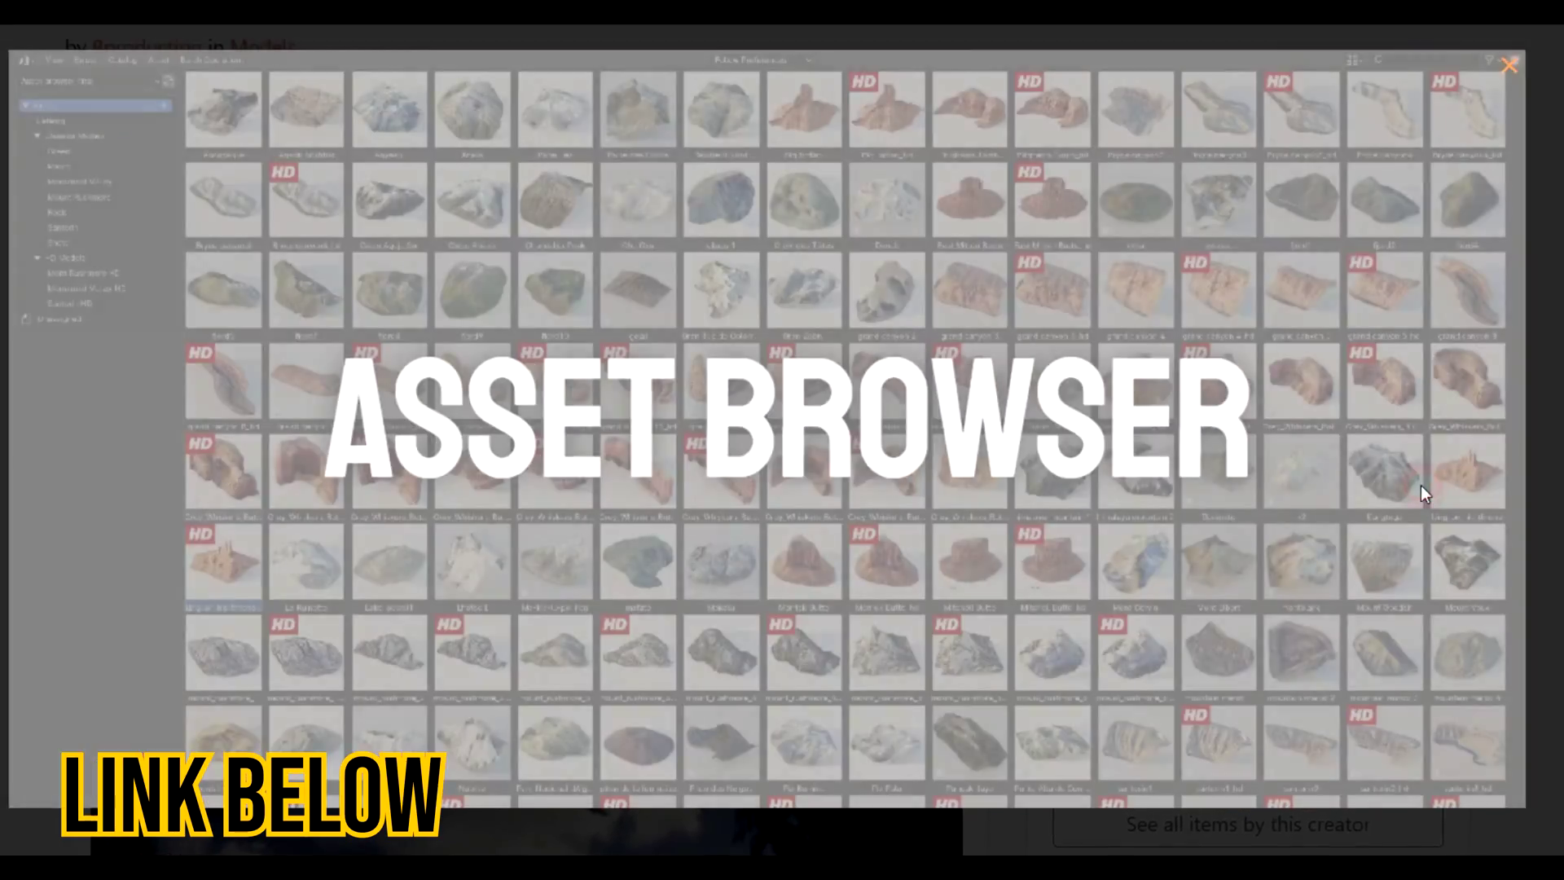
pyautogui.click(1421, 489)
pyautogui.click(1430, 495)
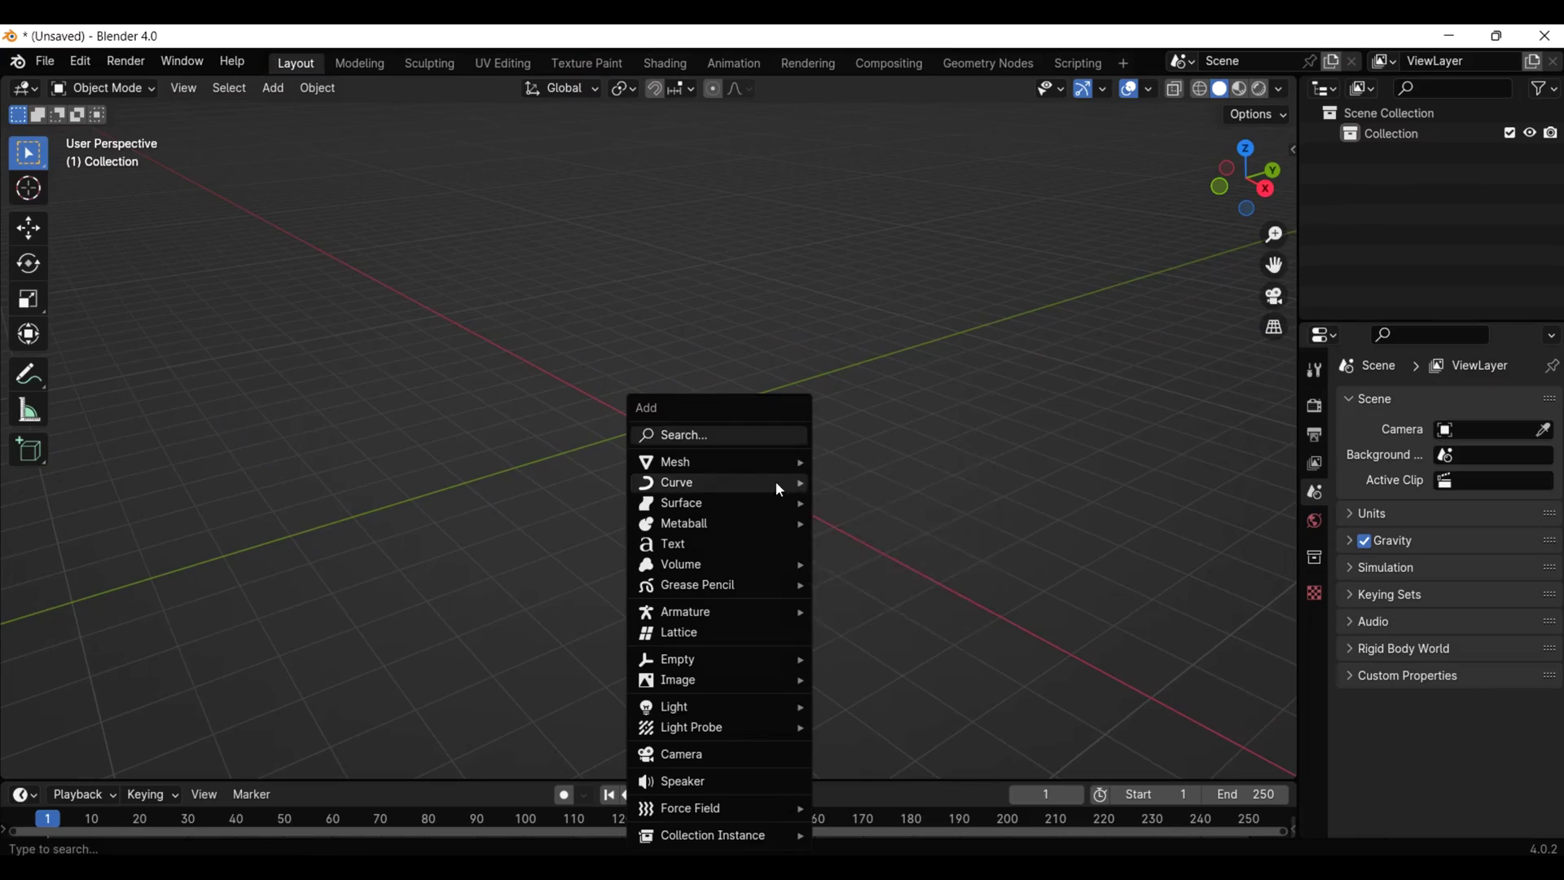
# Add a Landscape mesh with a large terrain preset and apply its flattened scale.
pyautogui.moveTo(773, 462)
pyautogui.click(880, 679)
pyautogui.click(118, 759)
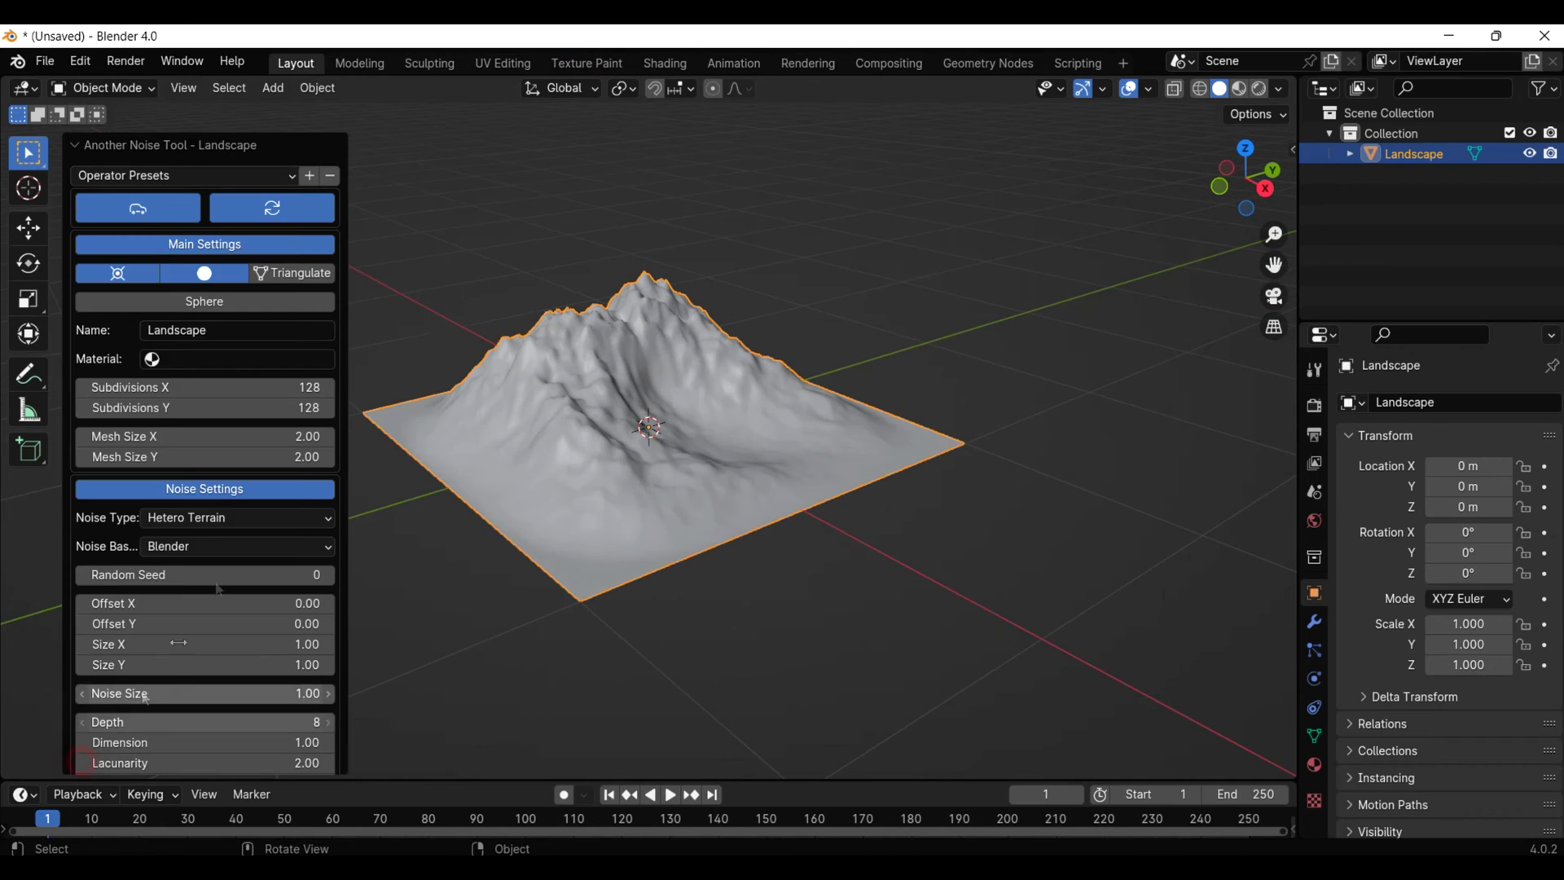
pyautogui.click(196, 176)
pyautogui.click(178, 540)
pyautogui.scroll(-3, 620, 513)
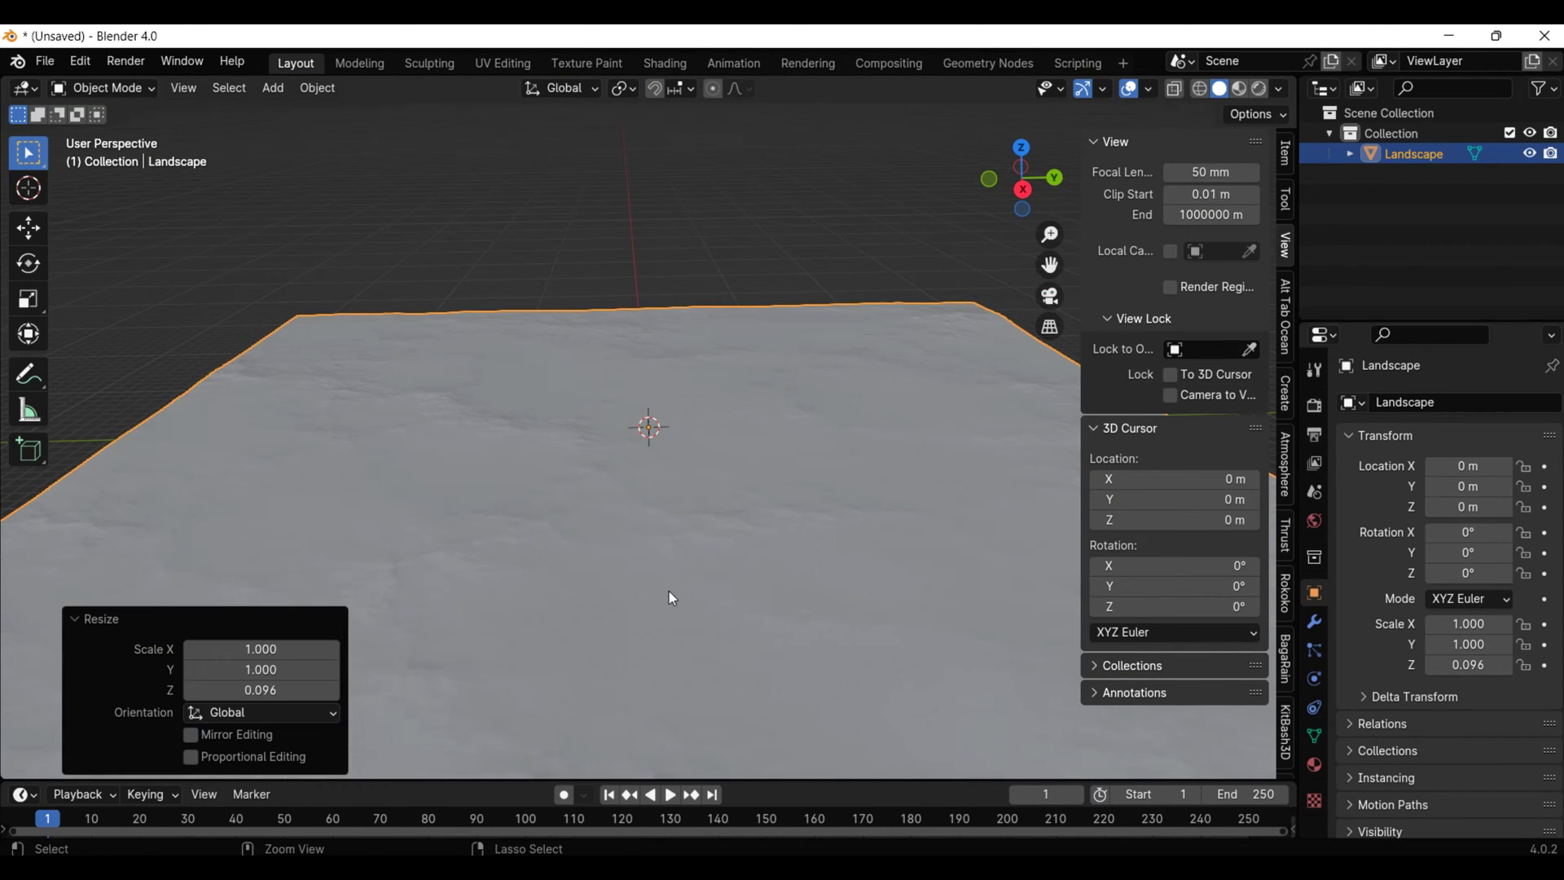
pyautogui.hotkey('ctrl', 'a')
pyautogui.click(583, 589)
# Light the world with a Sky Texture node connected to the Background color.
pyautogui.click(665, 63)
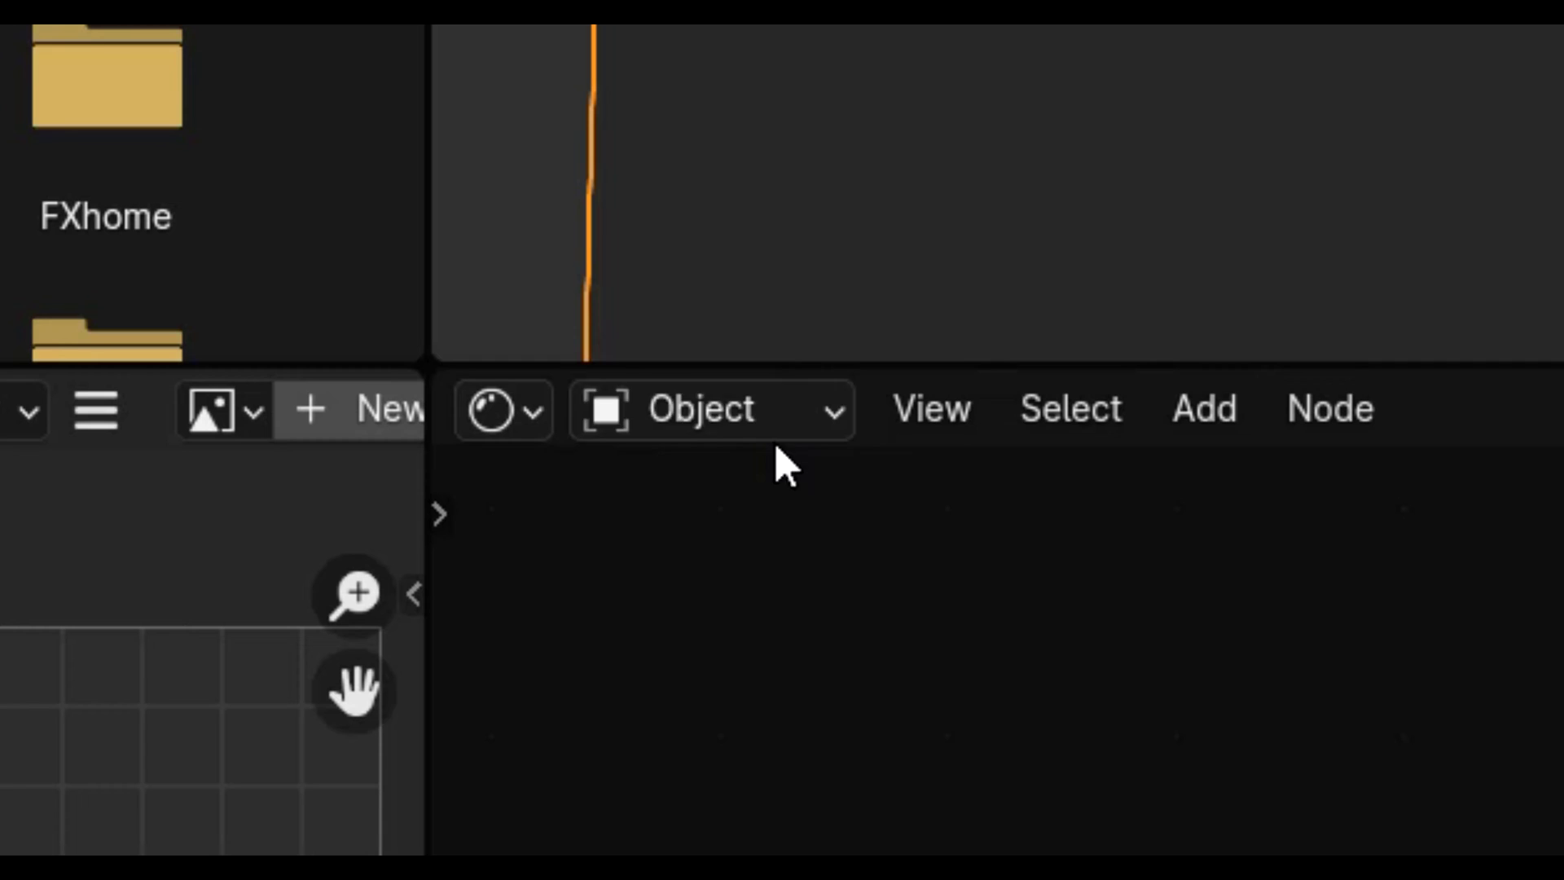
pyautogui.click(772, 425)
pyautogui.click(716, 632)
pyautogui.hotkey('shift', 'a')
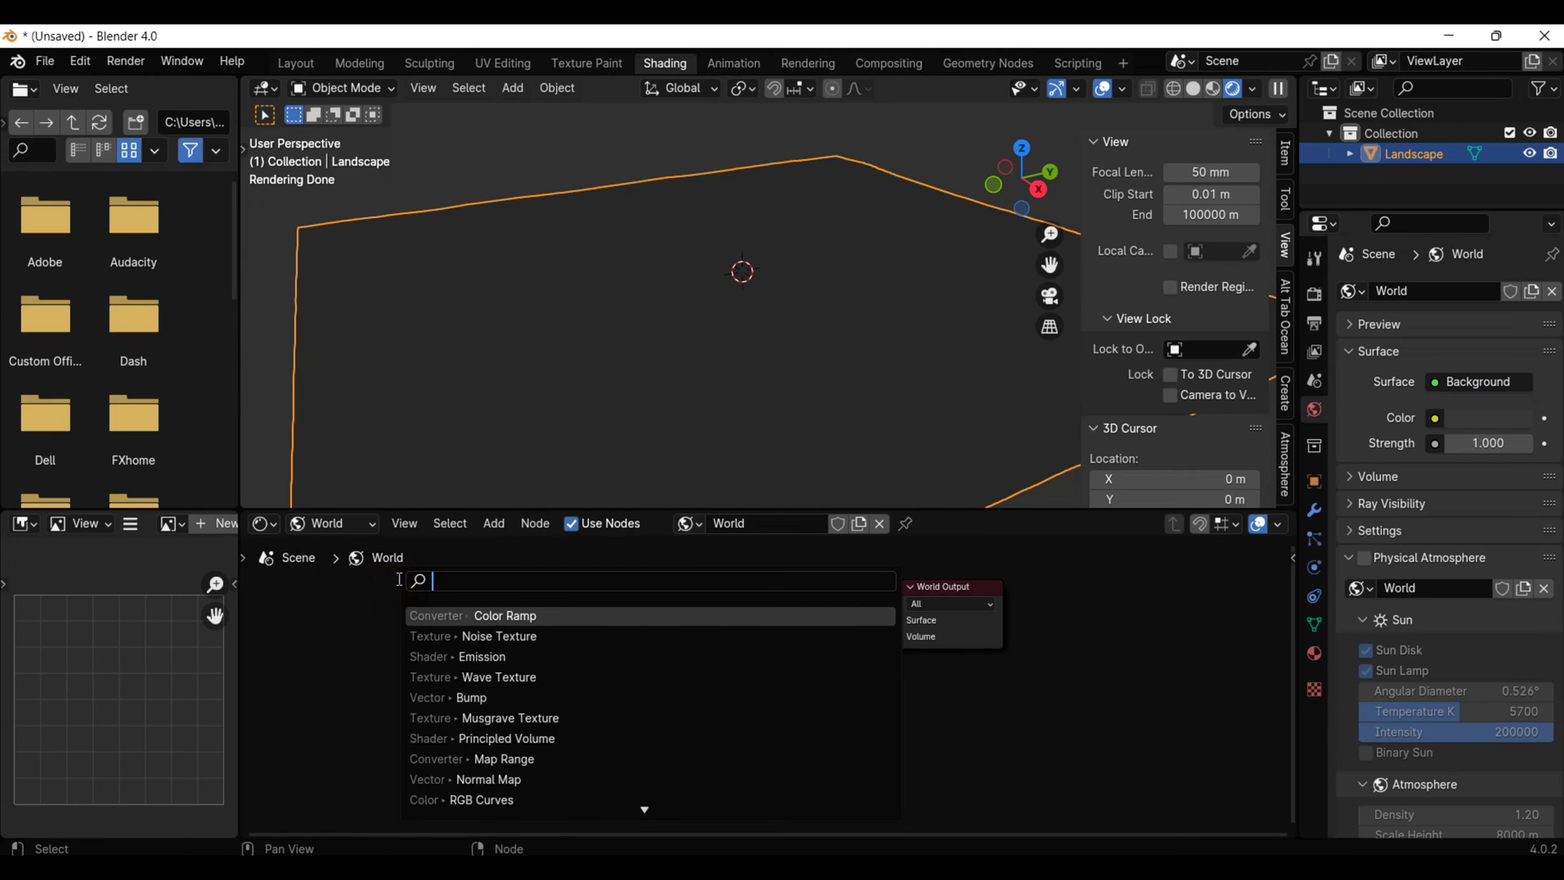
pyautogui.press('Return')
pyautogui.click(562, 607)
pyautogui.moveTo(601, 618); pyautogui.dragTo(681, 624)
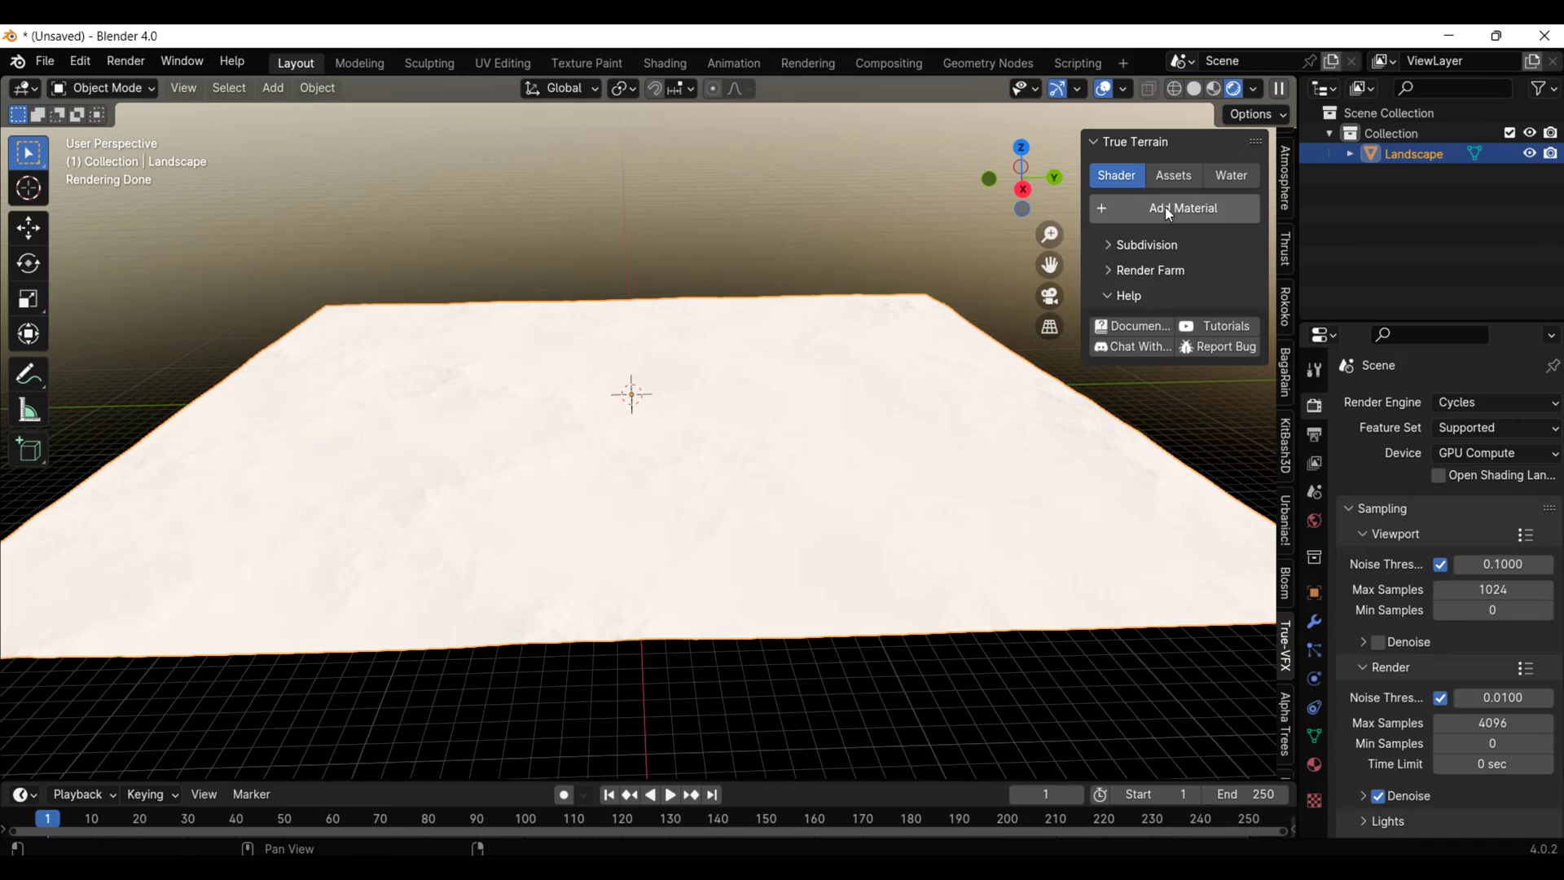
# Add a True Terrain material using a pale Surface > Sand texture.
pyautogui.click(1165, 207)
pyautogui.click(1134, 351)
pyautogui.click(1128, 489)
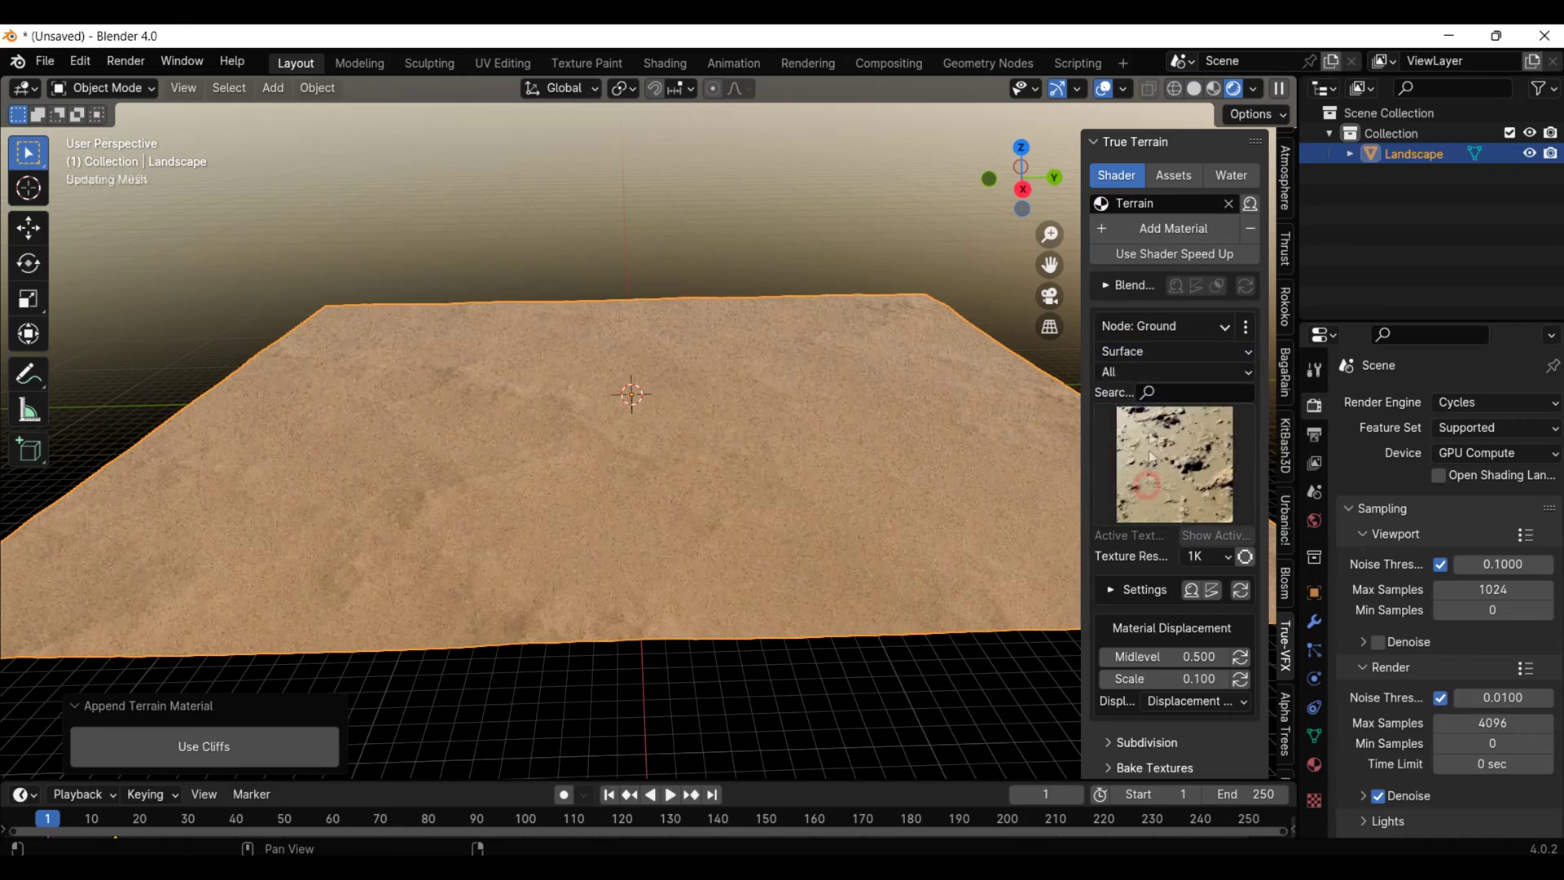
pyautogui.click(1173, 372)
pyautogui.click(1117, 731)
pyautogui.click(1176, 436)
pyautogui.click(1092, 583)
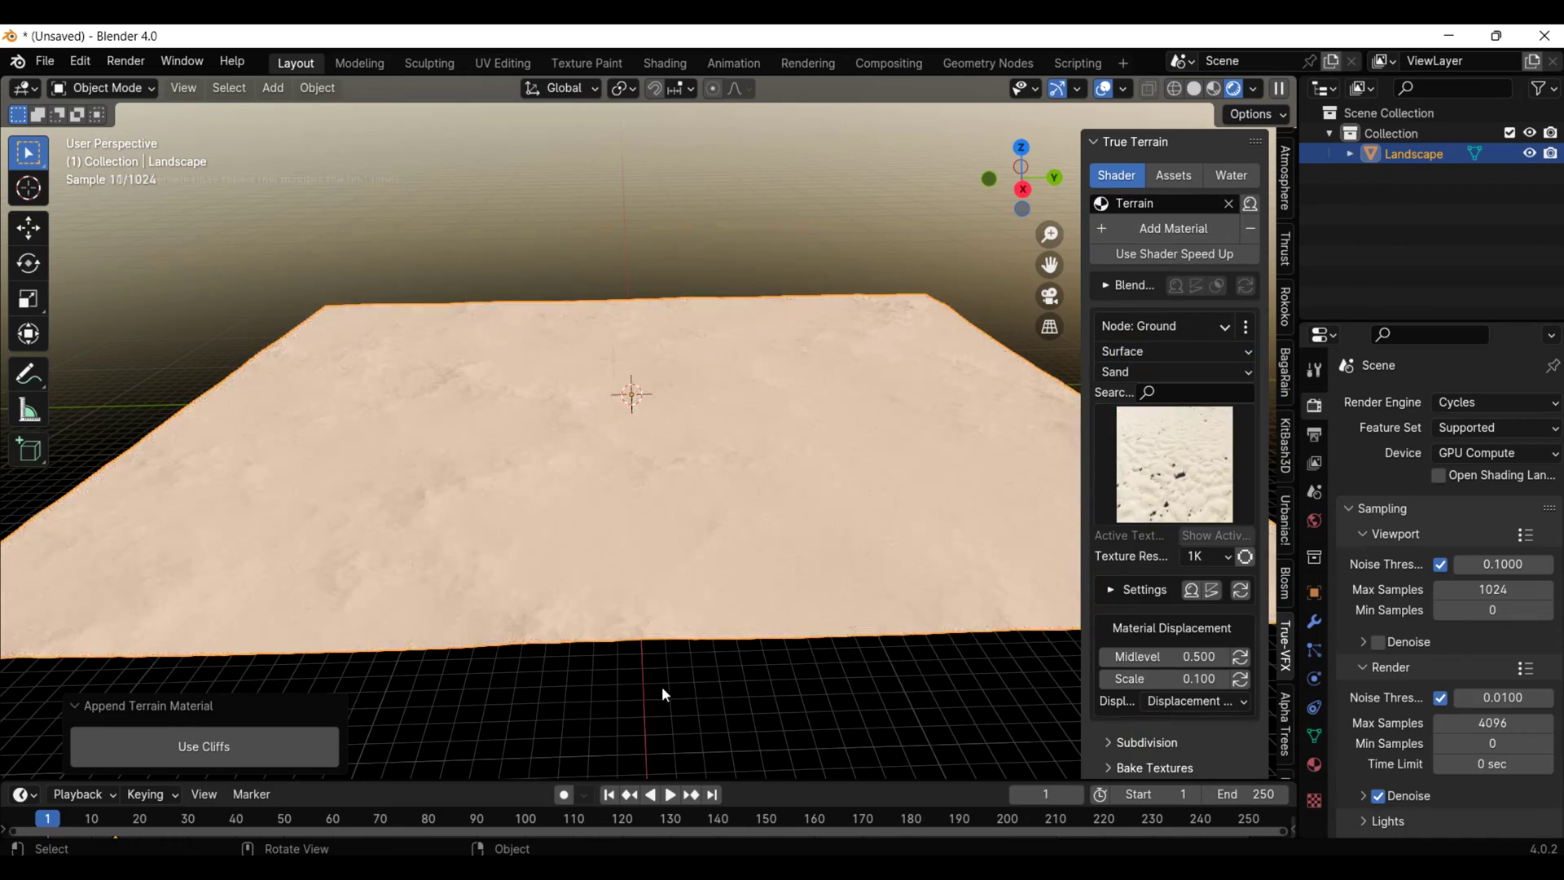
# Raise the sand's Colour Variance light patches to 0.500.
pyautogui.scroll(-6, 1114, 479)
pyautogui.click(1115, 479)
pyautogui.scroll(-1, 1115, 479)
pyautogui.moveTo(1190, 468)
pyautogui.mouseDown()
pyautogui.moveTo(1222, 468)
pyautogui.moveTo(1211, 481)
pyautogui.mouseUp()
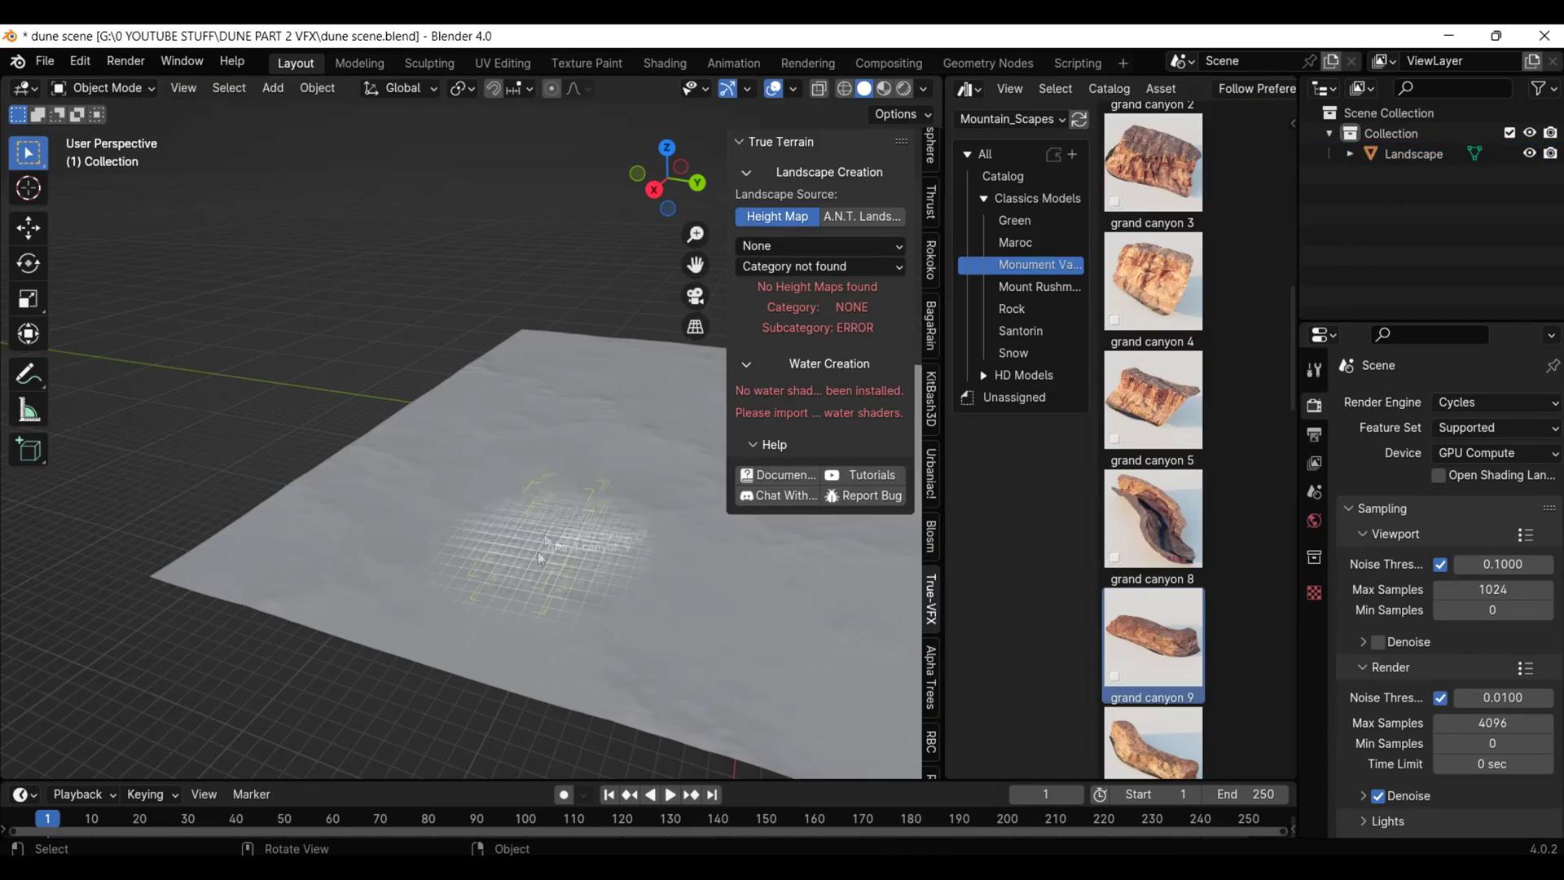
# Place the grand canyon 9 rock asset in the scene and reposition it.
pyautogui.moveTo(1153, 554); pyautogui.dragTo(195, 472)
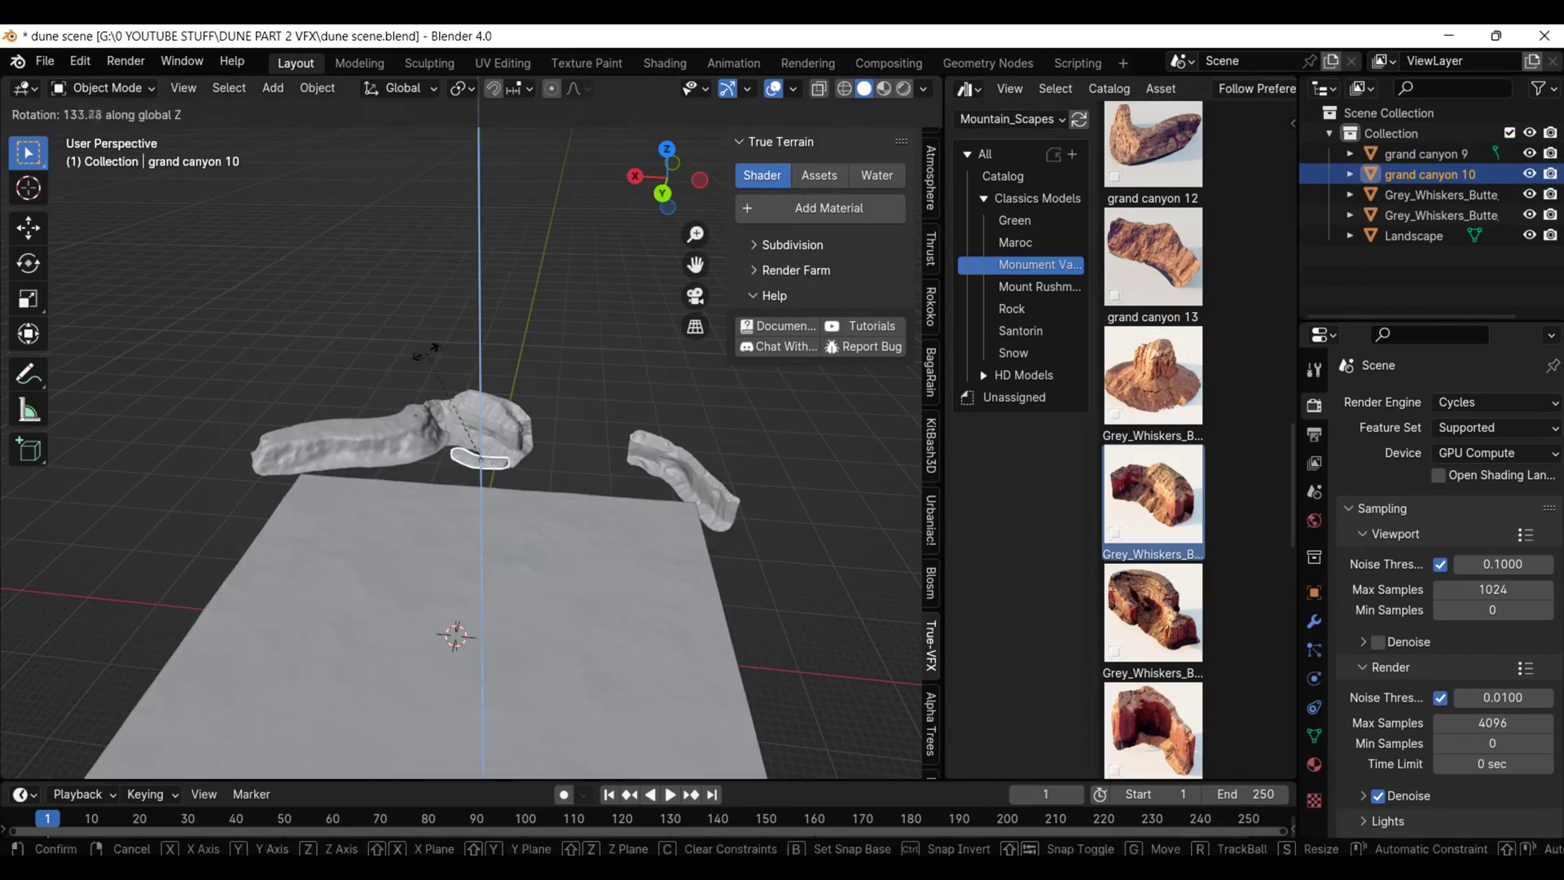
pyautogui.press('Escape')
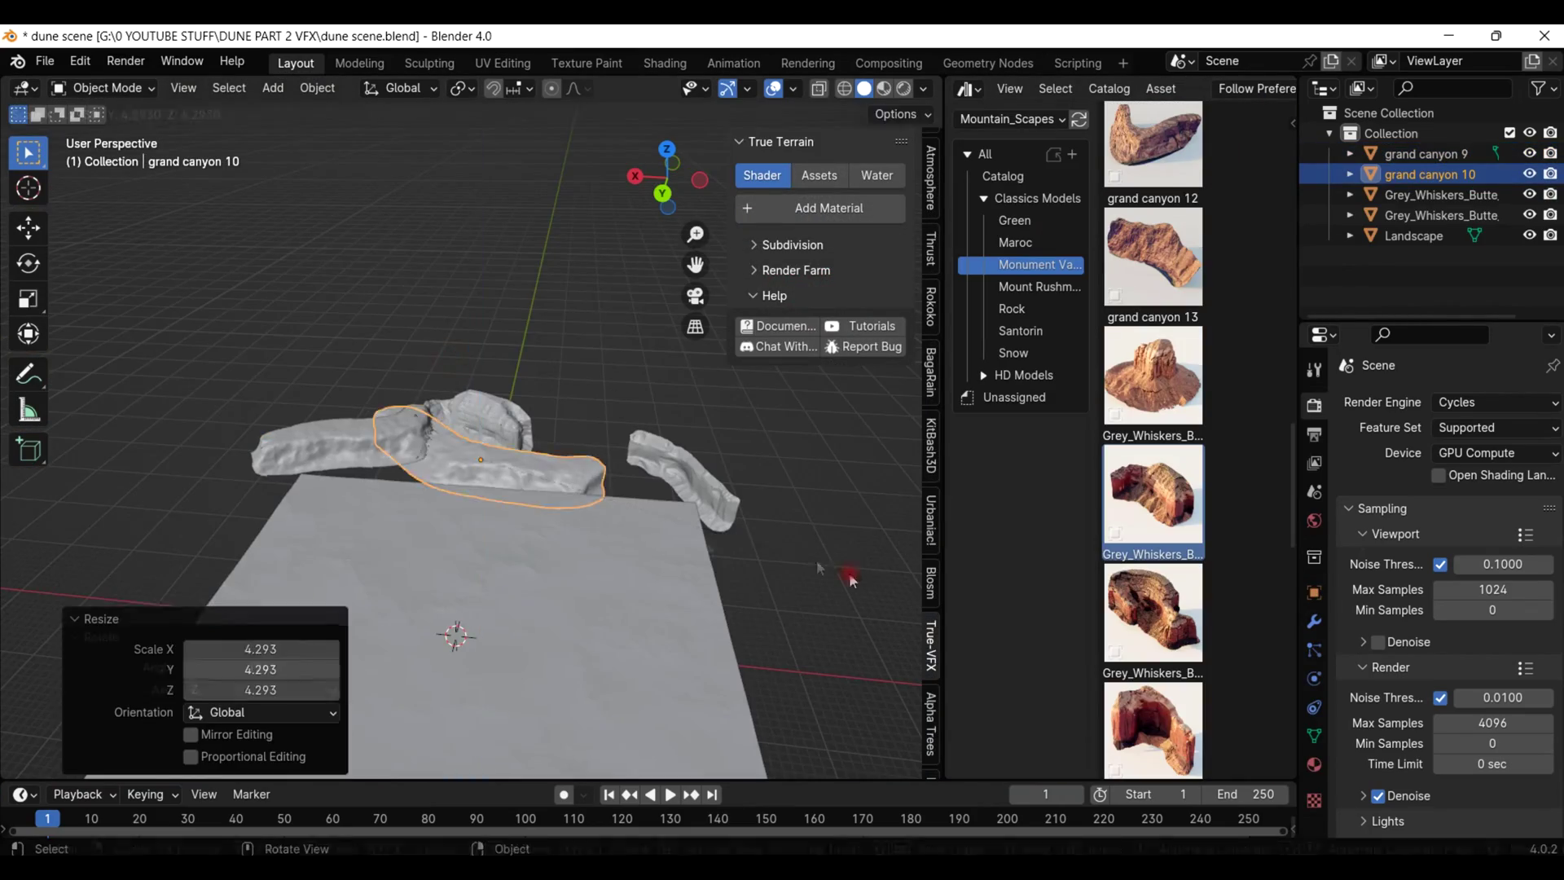
pyautogui.moveTo(565, 538); pyautogui.dragTo(565, 458, button='middle')
pyautogui.press('g')
pyautogui.press('y')
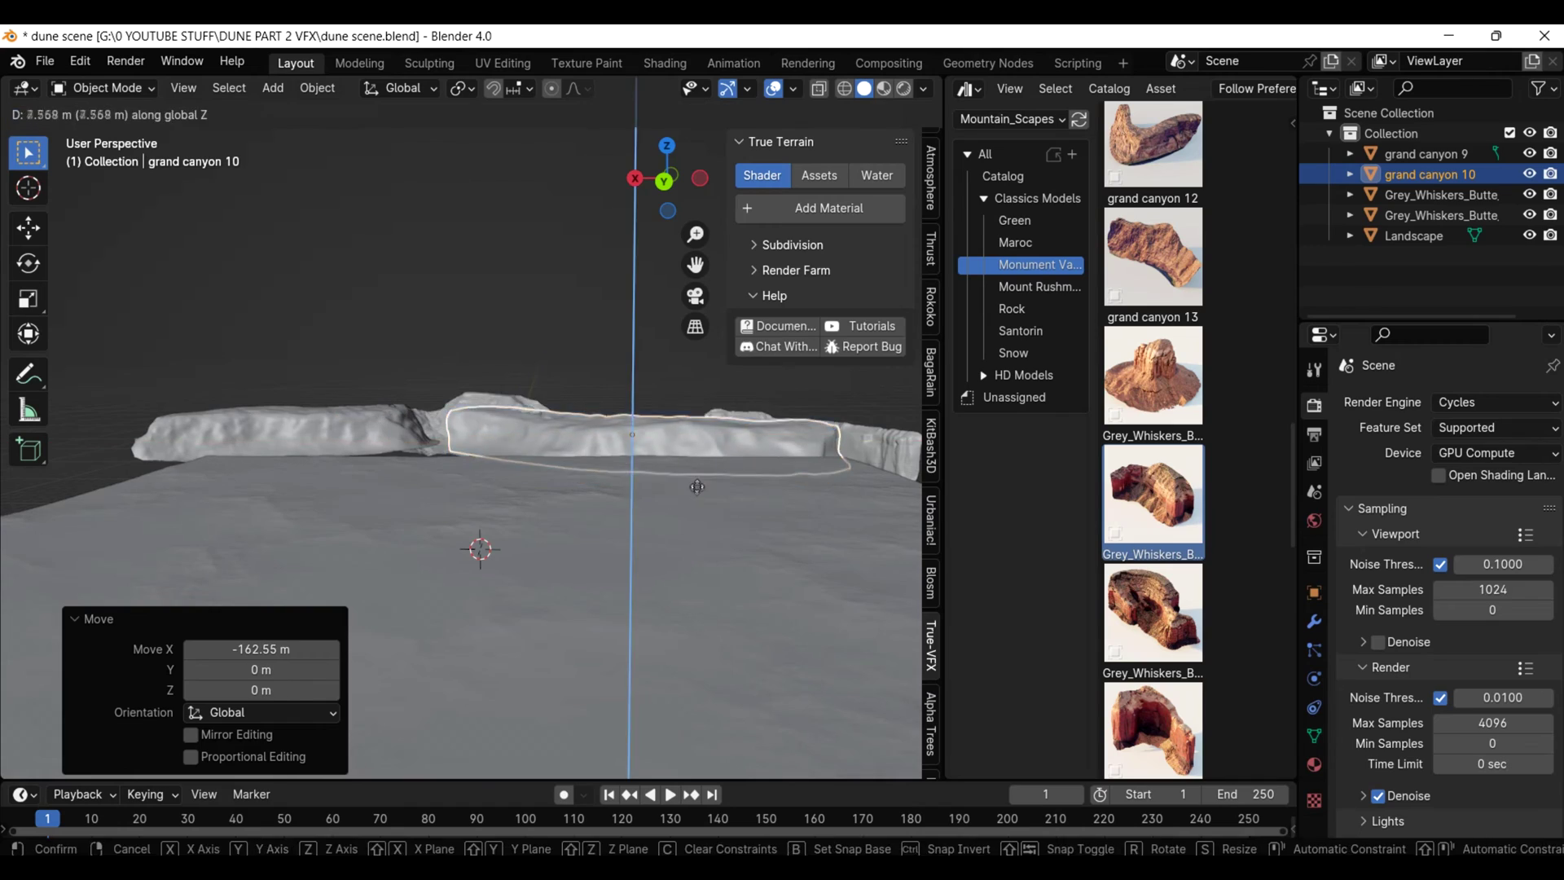
pyautogui.click(697, 486)
# Switch to rendered shading and select a Grey Whiskers butte rock.
pyautogui.press('z')
pyautogui.click(570, 345)
pyautogui.click(492, 401)
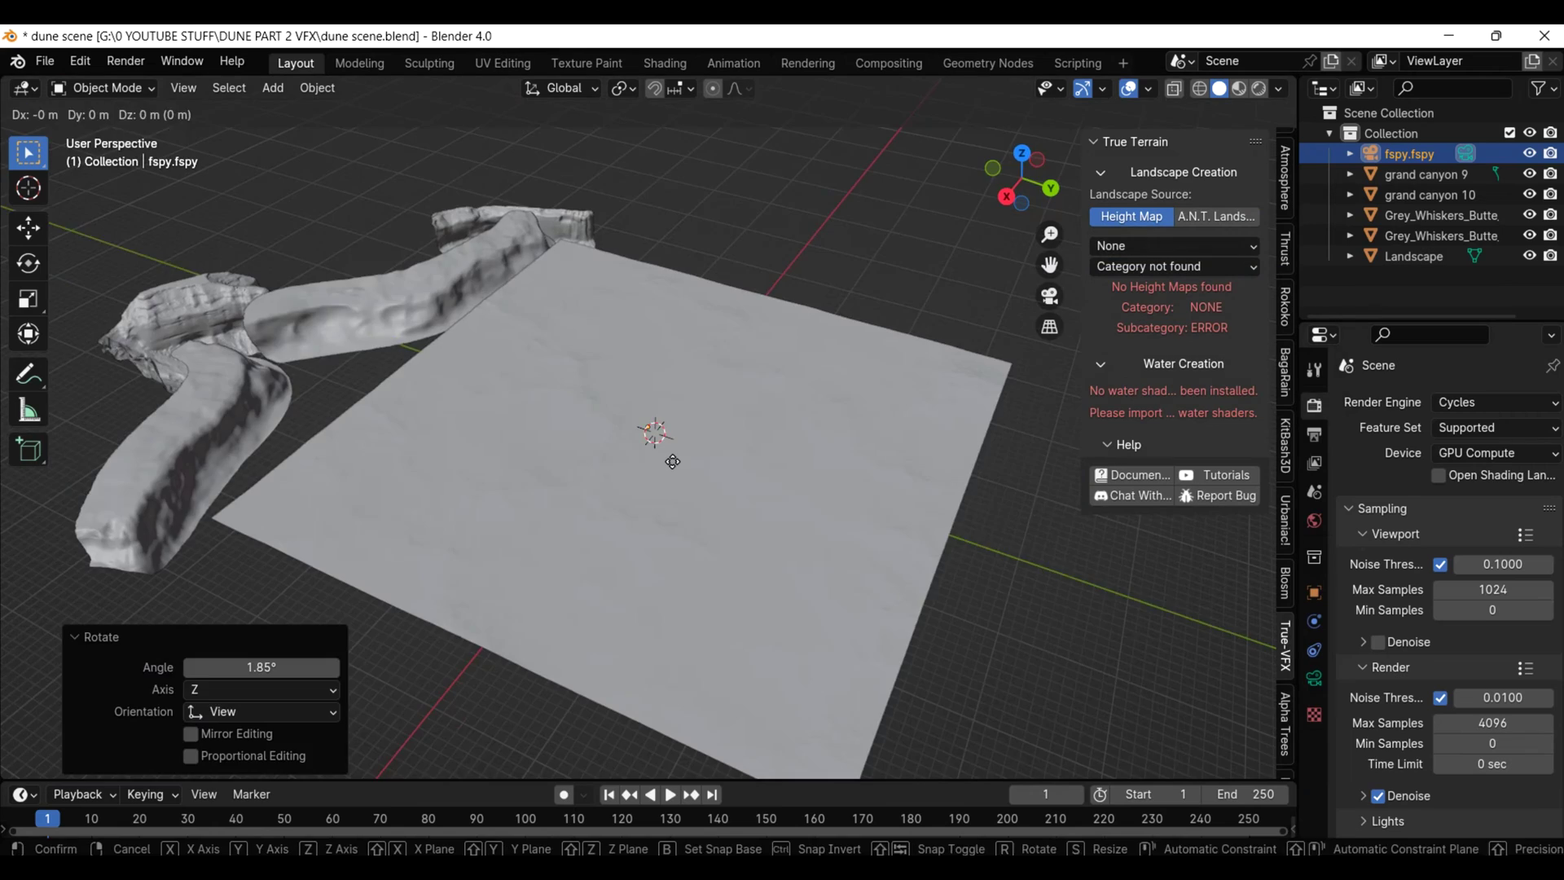
# Move the fSpy camera along Y and rotate it to face the scene.
pyautogui.press('g')
pyautogui.press('y')
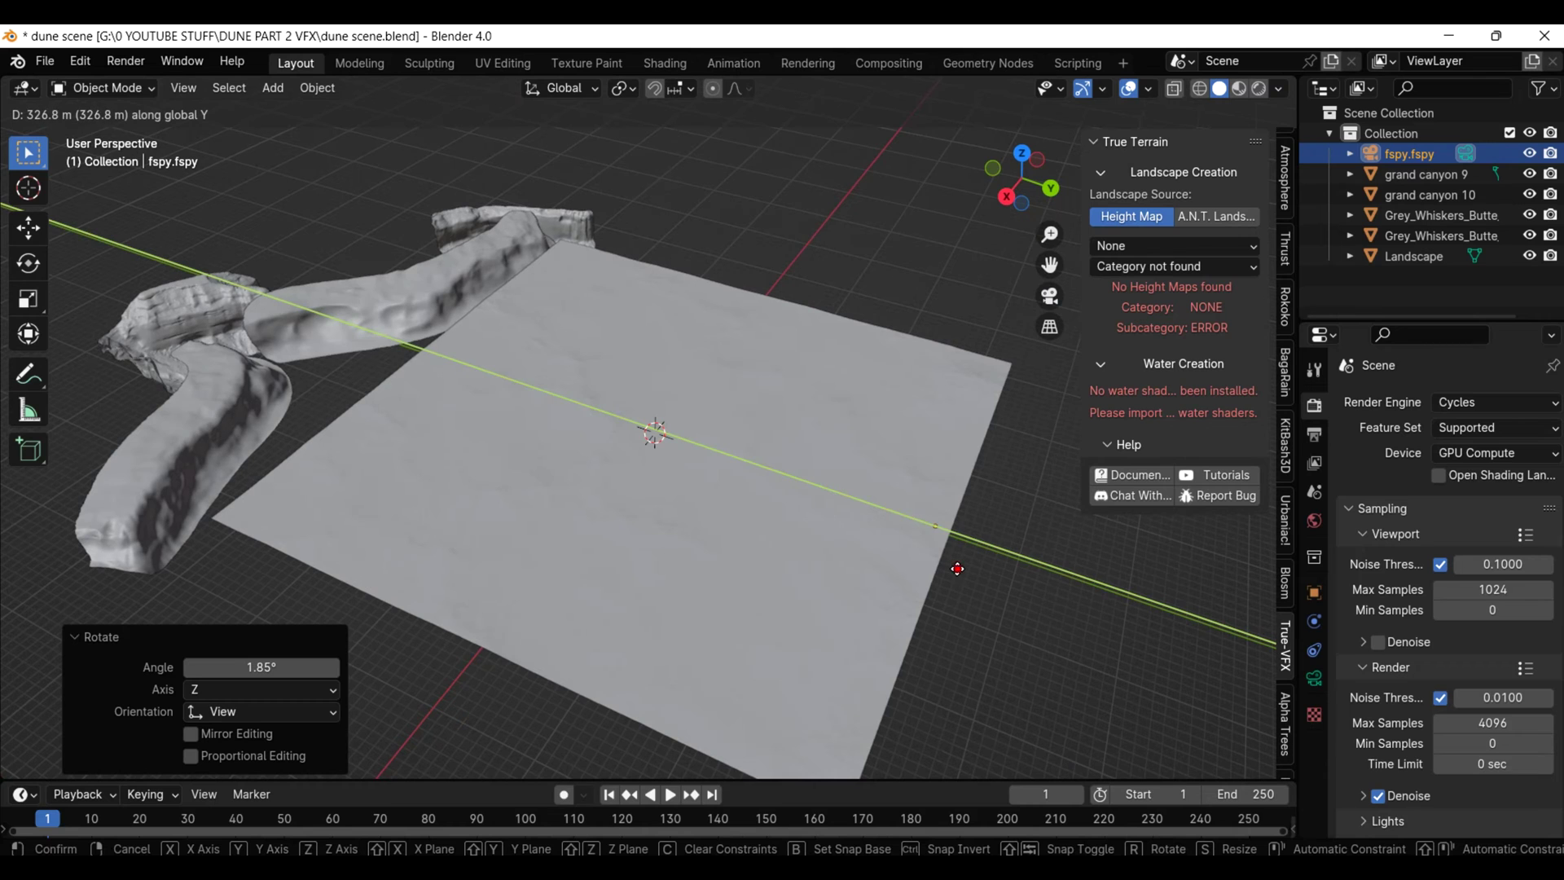
pyautogui.click(957, 568)
pyautogui.press('KP_7')
pyautogui.press('r')
pyautogui.click(376, 289)
pyautogui.press('KP_0')
pyautogui.press('r')
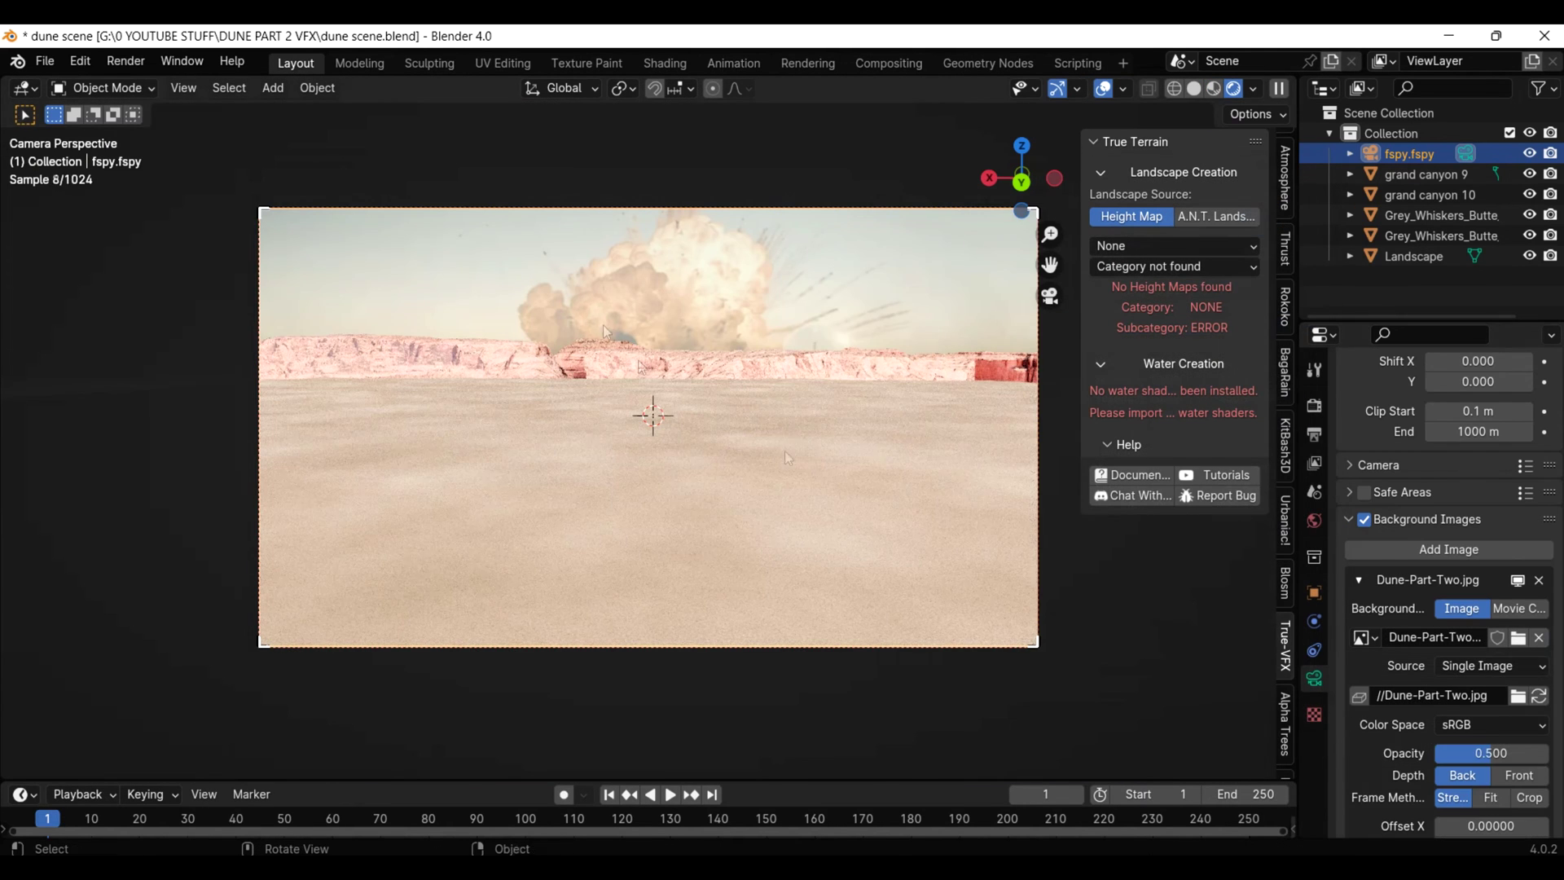
# Put the Dune-Part-Two.jpg reference image in front at 0.631 opacity.
pyautogui.click(1519, 774)
pyautogui.moveTo(1491, 752); pyautogui.dragTo(1507, 753)
pyautogui.hotkey('shift', '`')
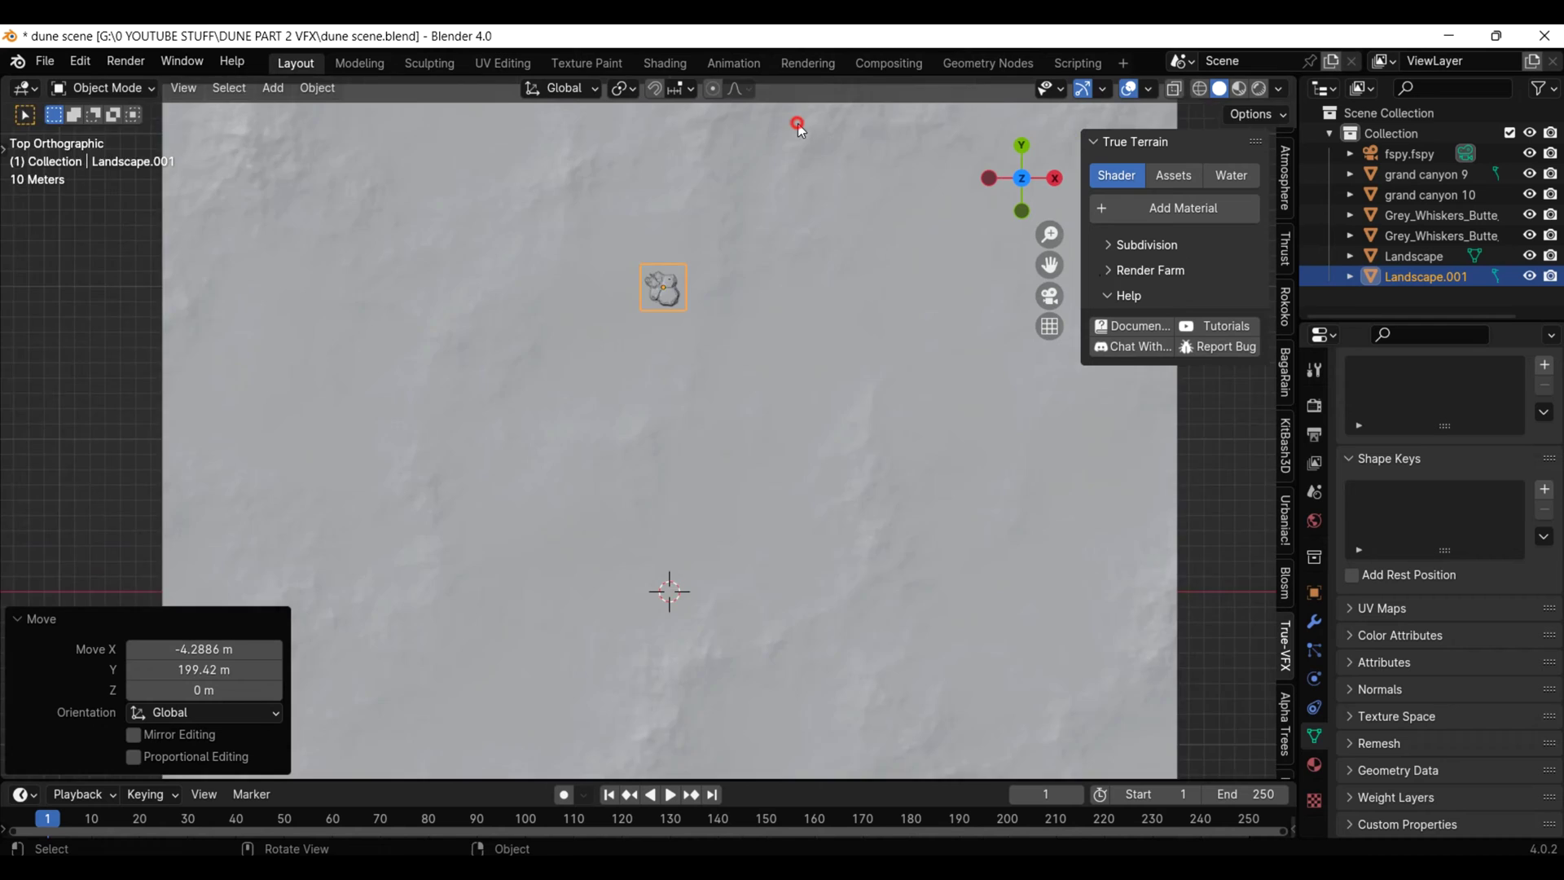
# Raise the landscape piece and reposition it through the camera in rendered shading.
pyautogui.scroll(4, 980, 290)
pyautogui.moveTo(815, 407); pyautogui.dragTo(773, 285, button='middle')
pyautogui.press('g')
pyautogui.press('z')
pyautogui.click(647, 480)
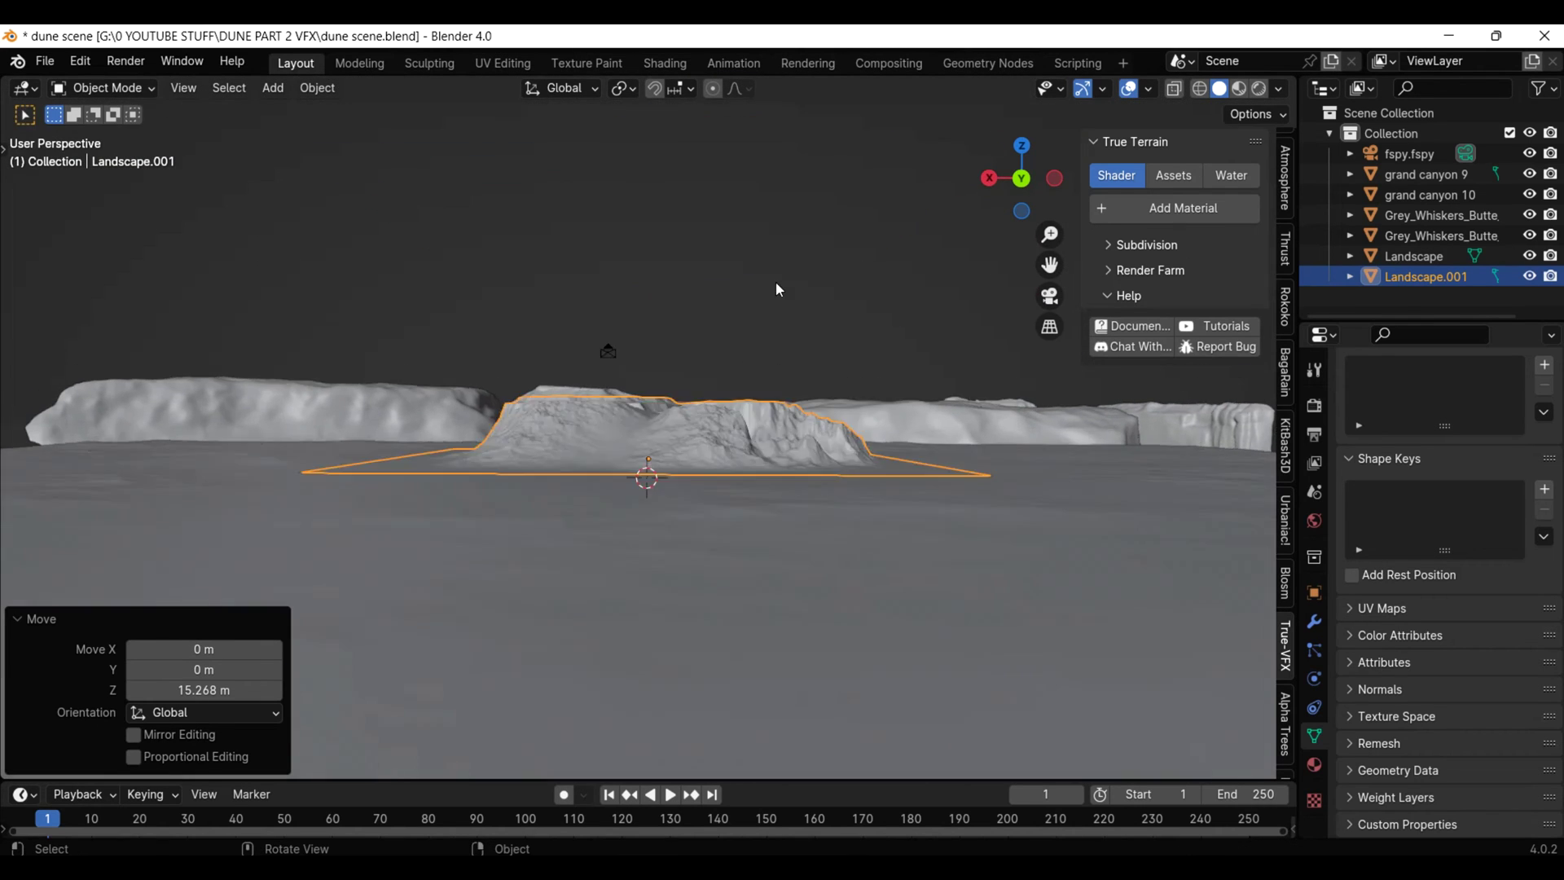
pyautogui.scroll(4, 723, 422)
pyautogui.press('KP_0')
pyautogui.press('g')
pyautogui.click(691, 418)
pyautogui.press('z')
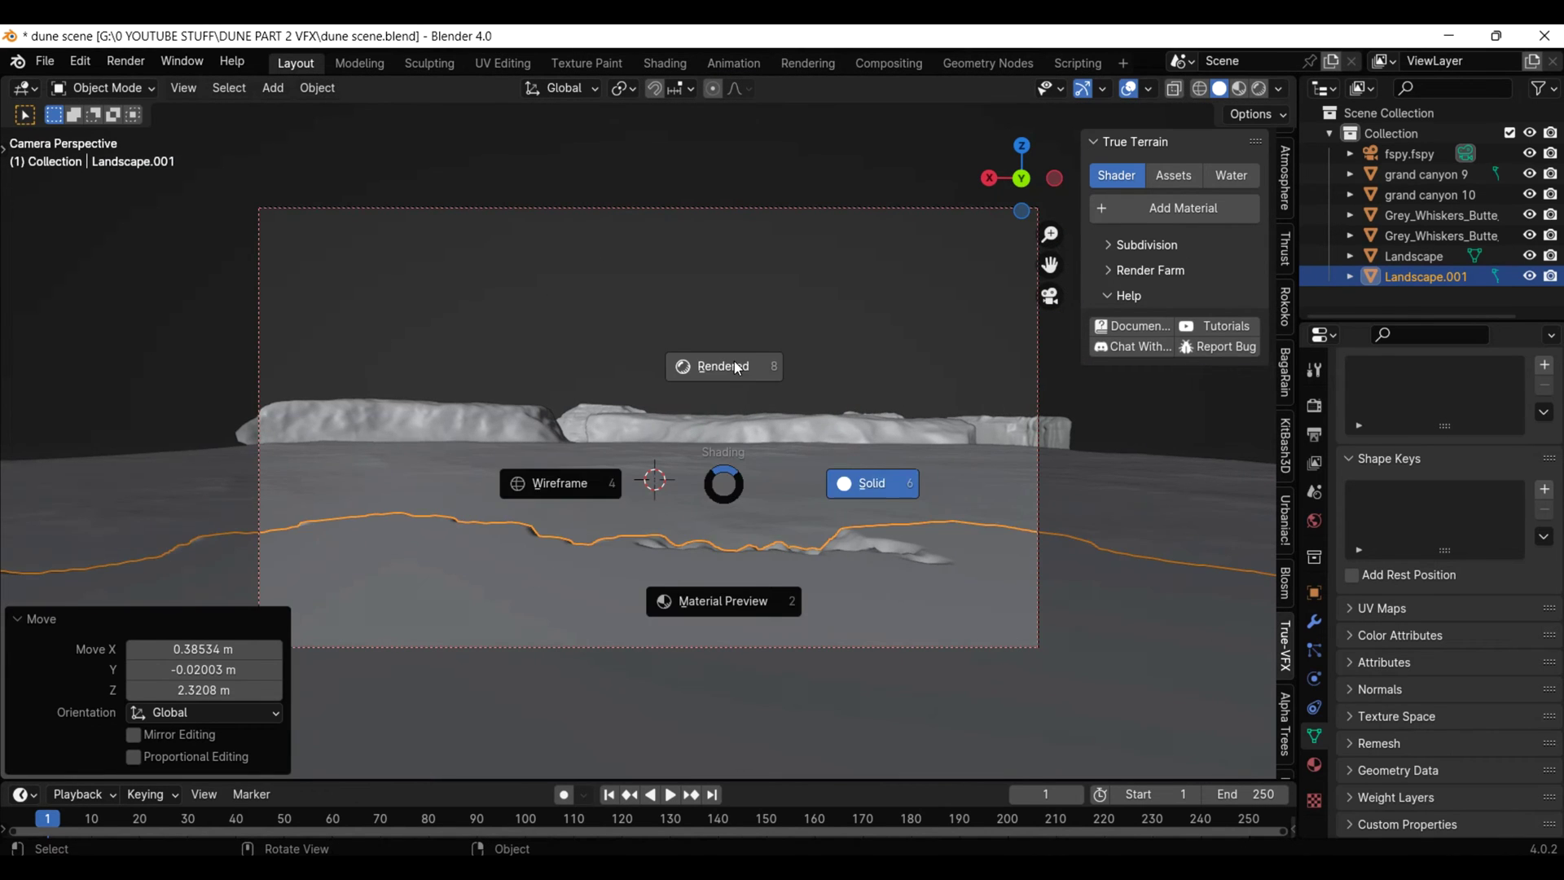
pyautogui.click(735, 360)
# Scale up the rocky terrain, apply the scale, and move it to Y 8.6067 m.
pyautogui.click(1246, 285)
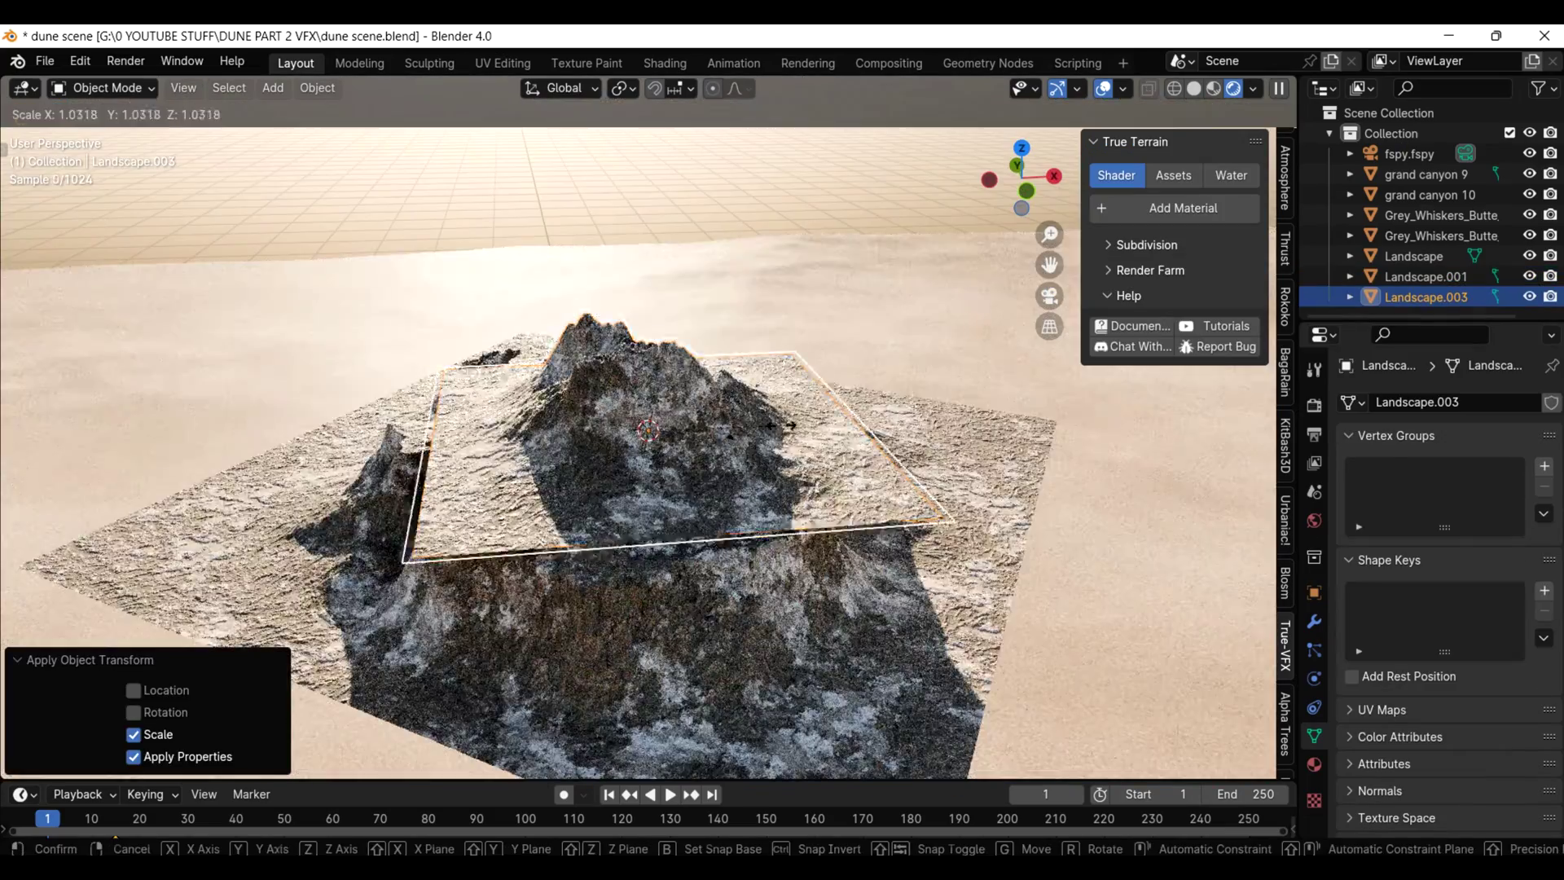
pyautogui.click(737, 567)
pyautogui.hotkey('ctrl', 'a')
pyautogui.click(736, 570)
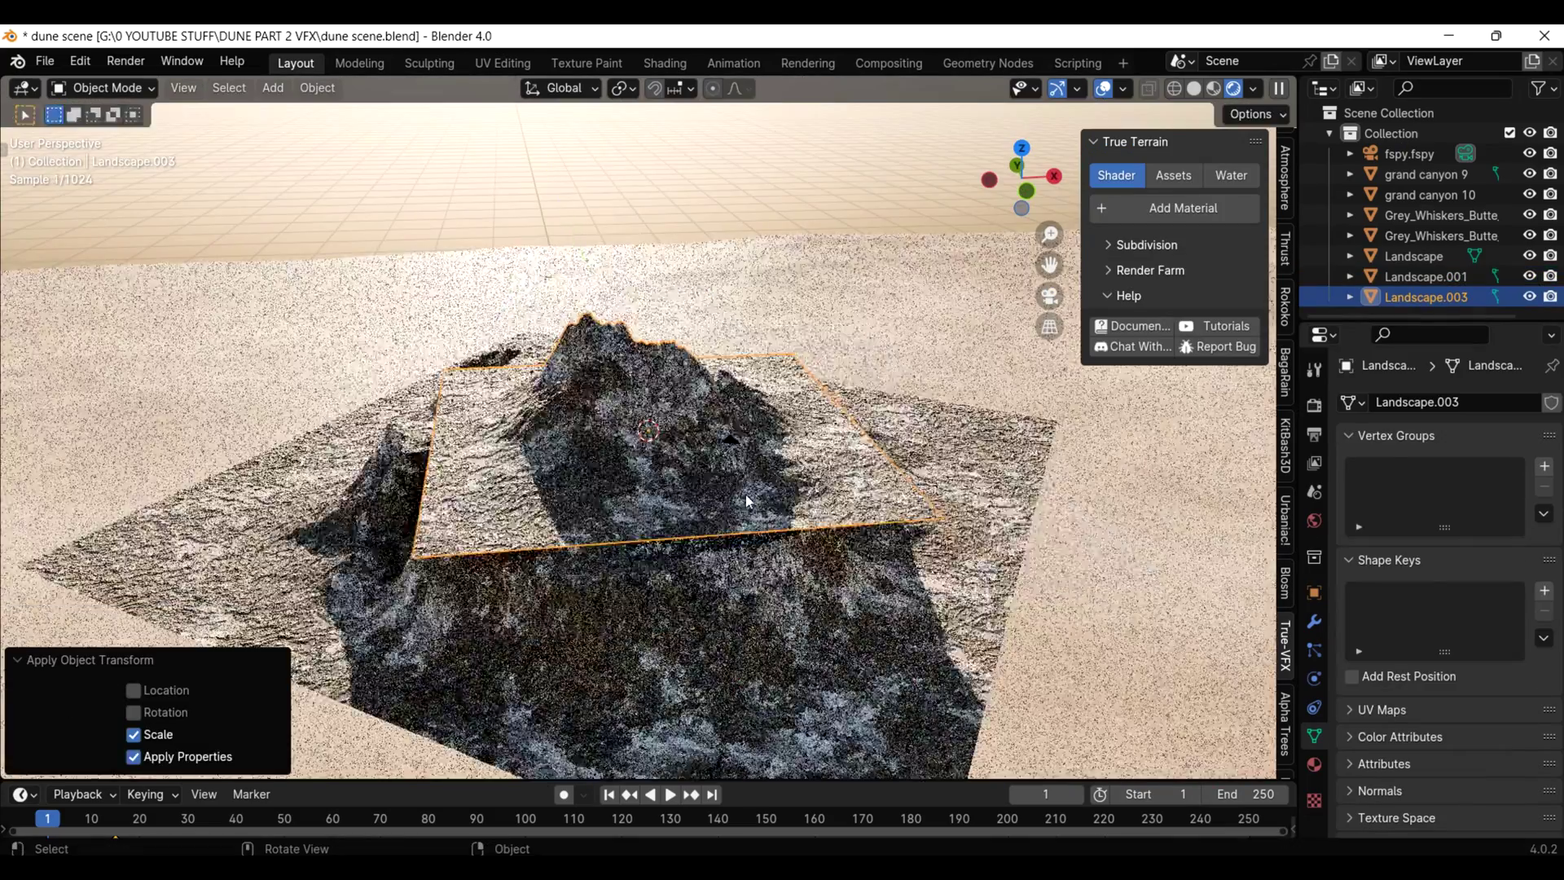
pyautogui.press('g')
pyautogui.press('y')
pyautogui.click(717, 481)
pyautogui.press('KP_0')
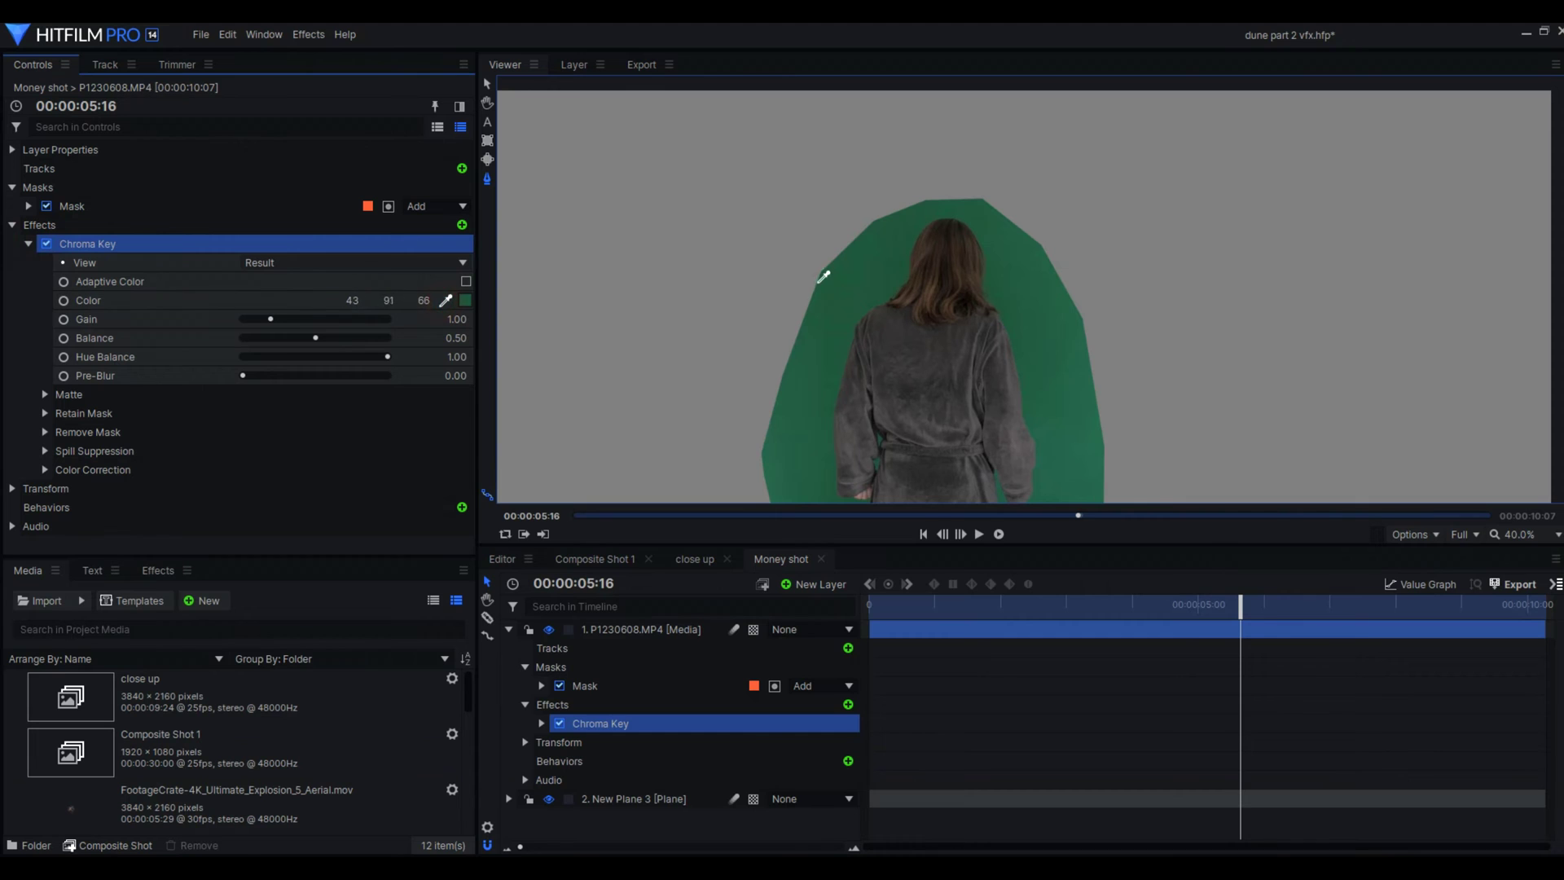
# Scale the keyed robed figure down so it stands on the cliff ledge.
pyautogui.scroll(-1, 926, 286)
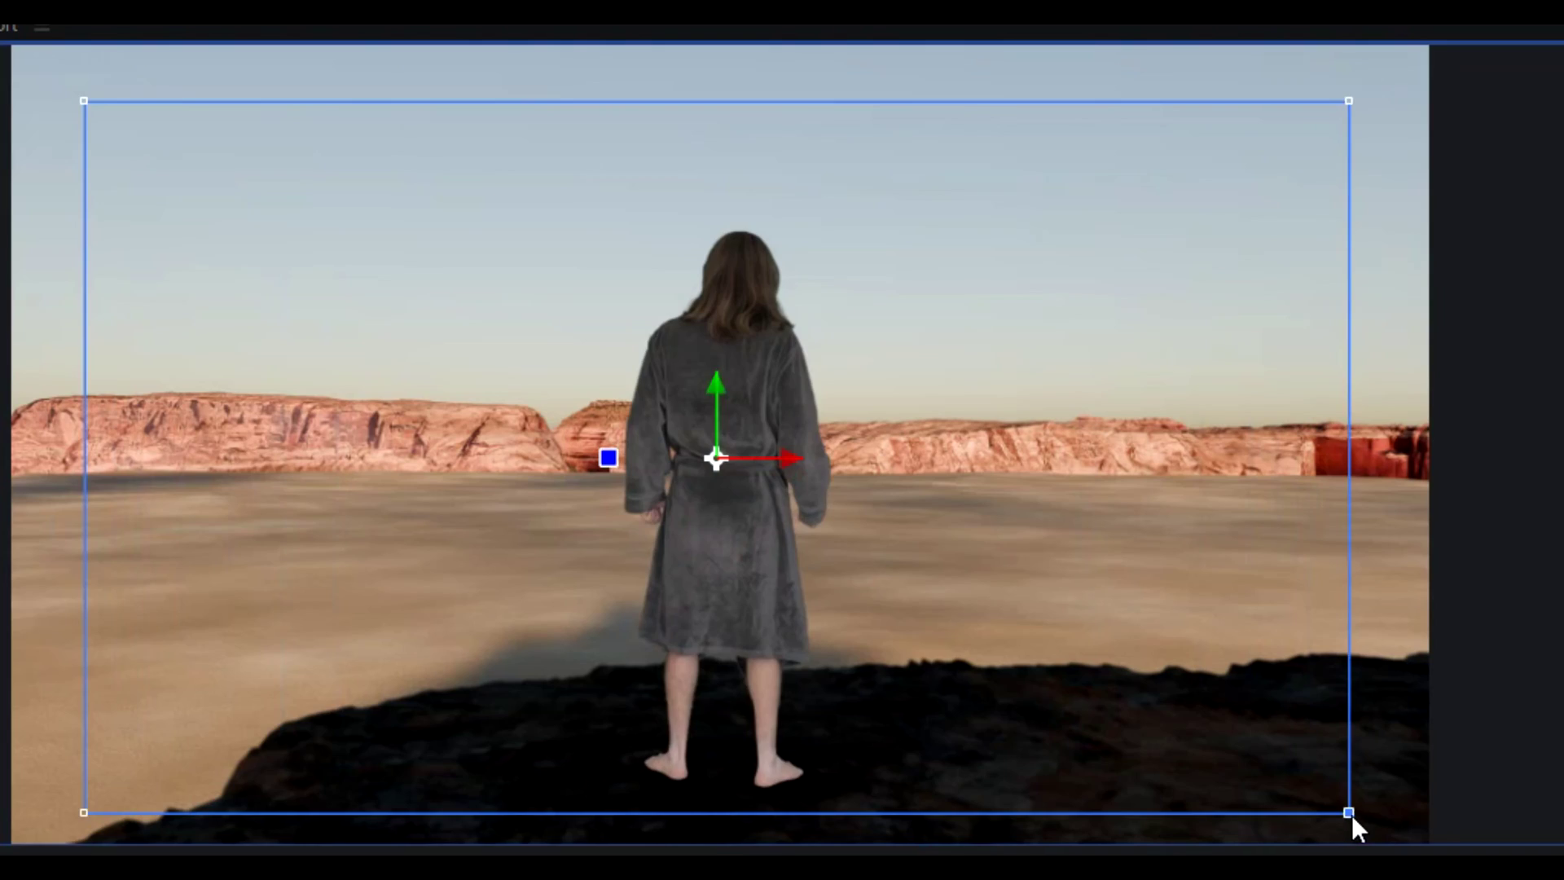
pyautogui.moveTo(1352, 814); pyautogui.dragTo(1164, 710)
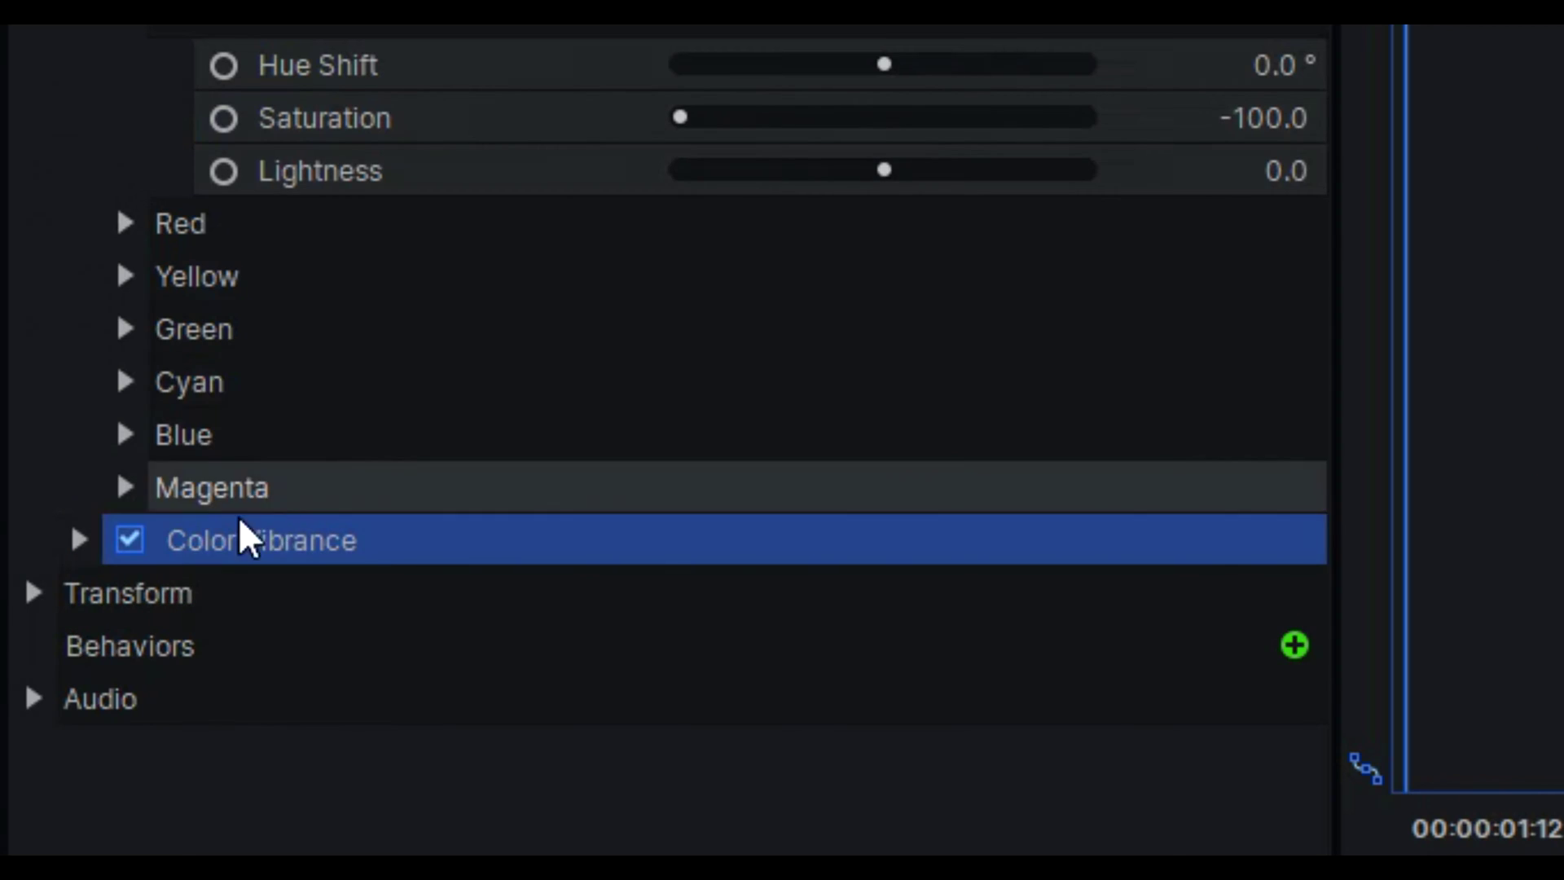
# Lower Color Vibrance to 0.72 and add a sand-sampled Tint for black and white at 32%.
pyautogui.click(77, 539)
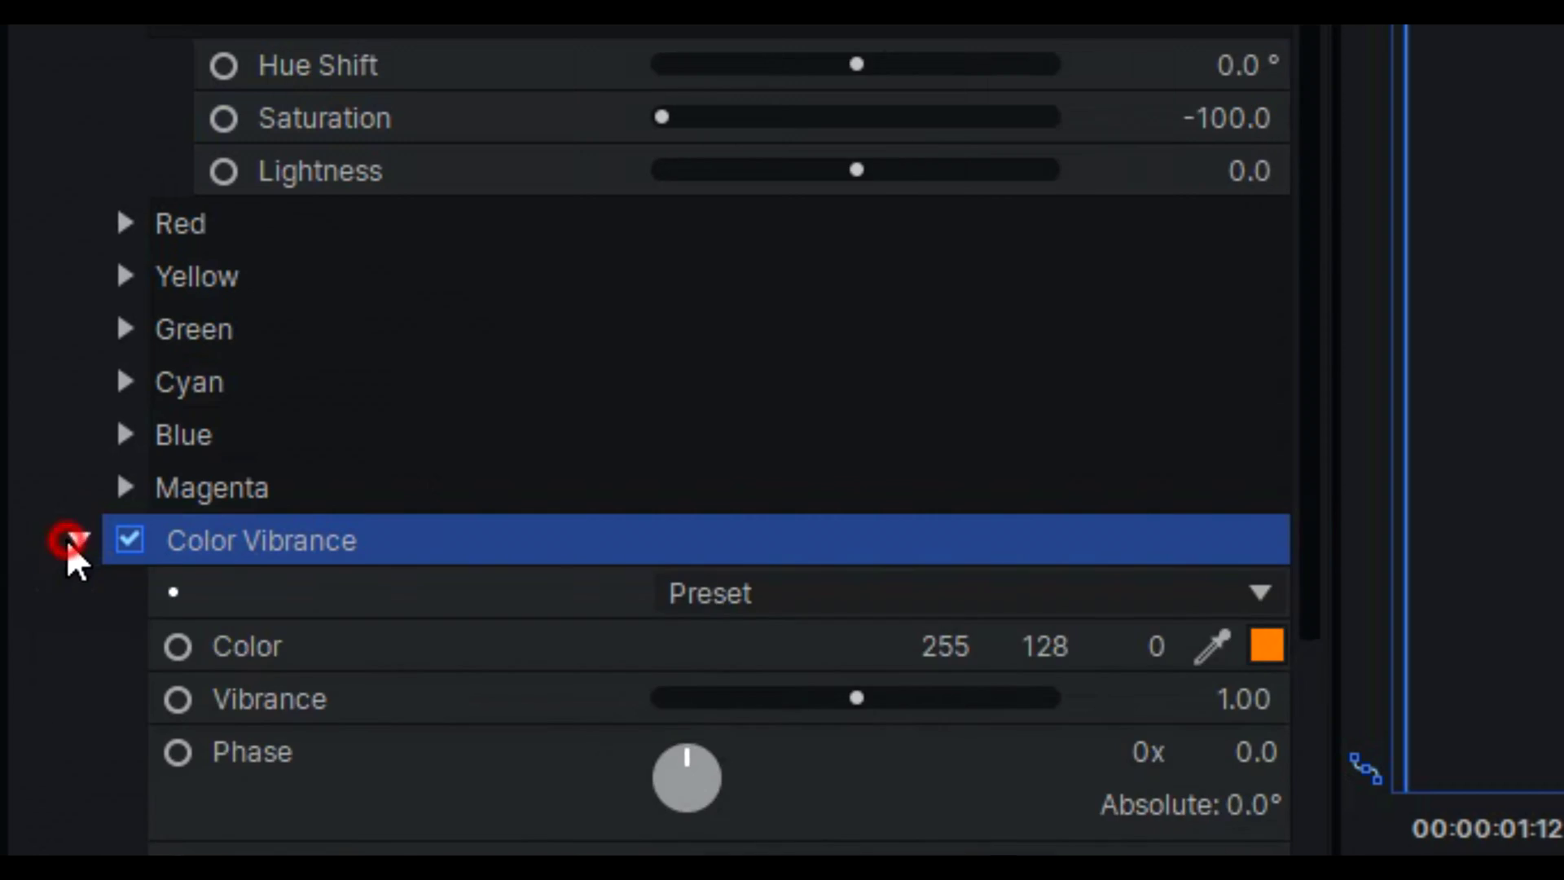
pyautogui.moveTo(808, 530); pyautogui.dragTo(800, 531)
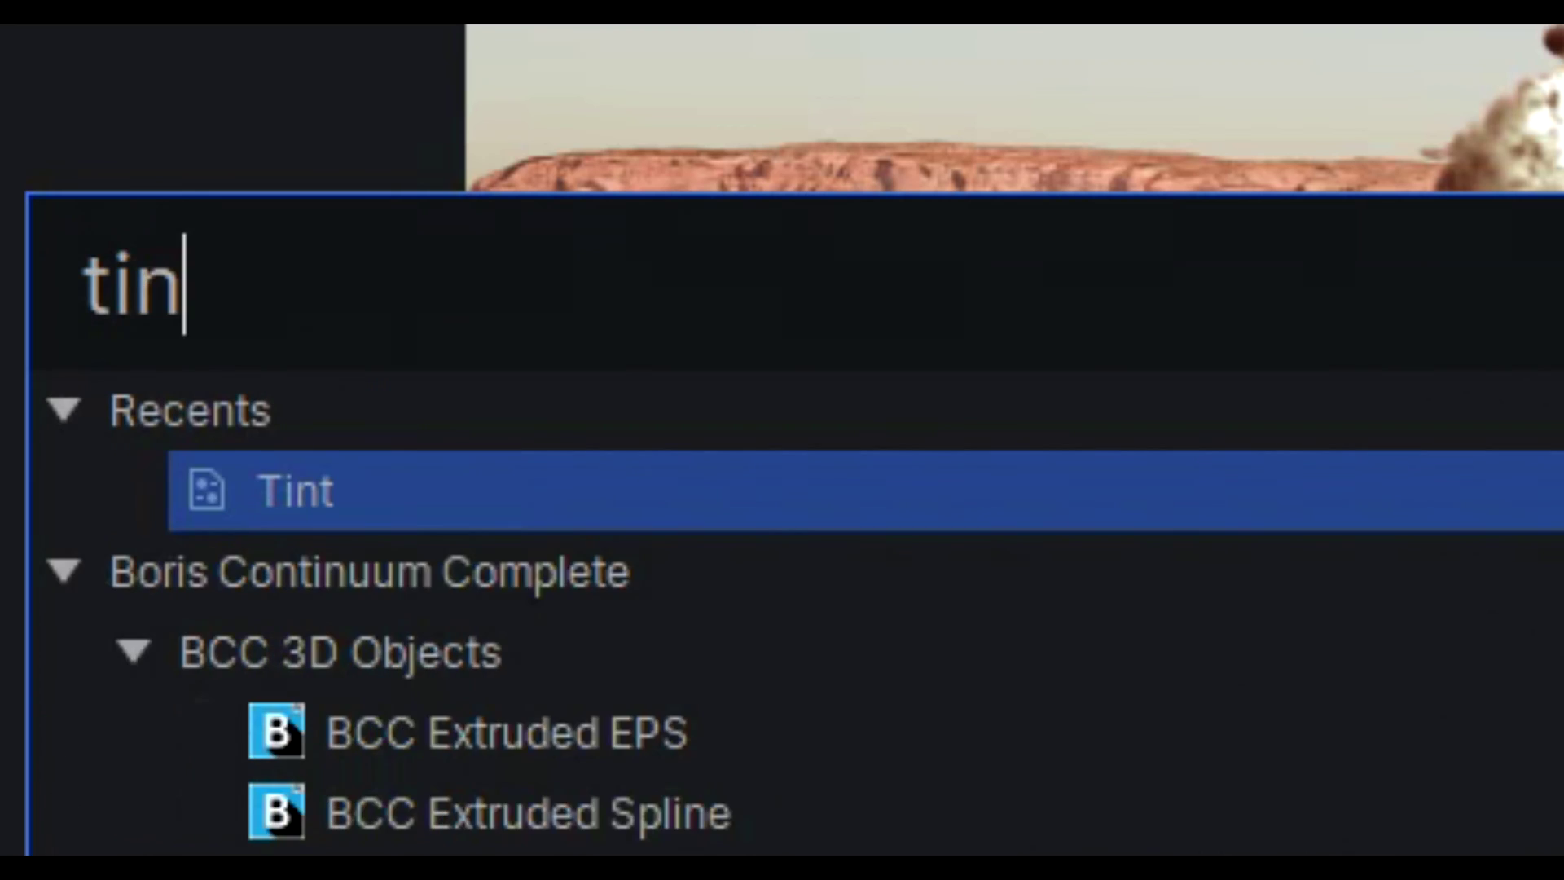
pyautogui.write('tint')
pyautogui.press('Return')
pyautogui.click(45, 414)
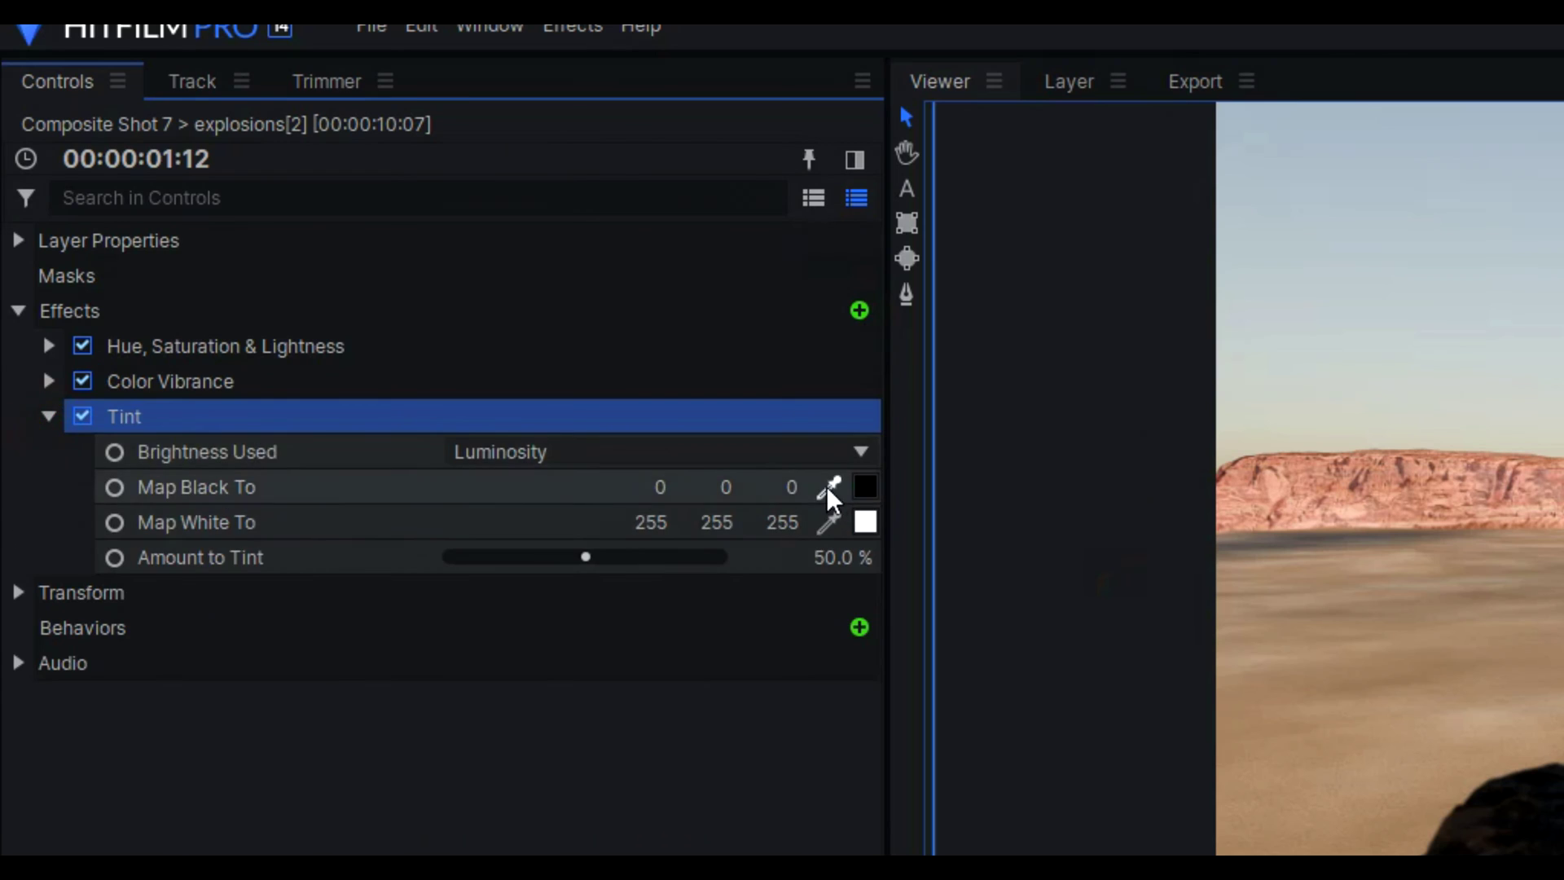
pyautogui.click(830, 487)
pyautogui.click(1316, 636)
pyautogui.click(829, 522)
pyautogui.click(1170, 635)
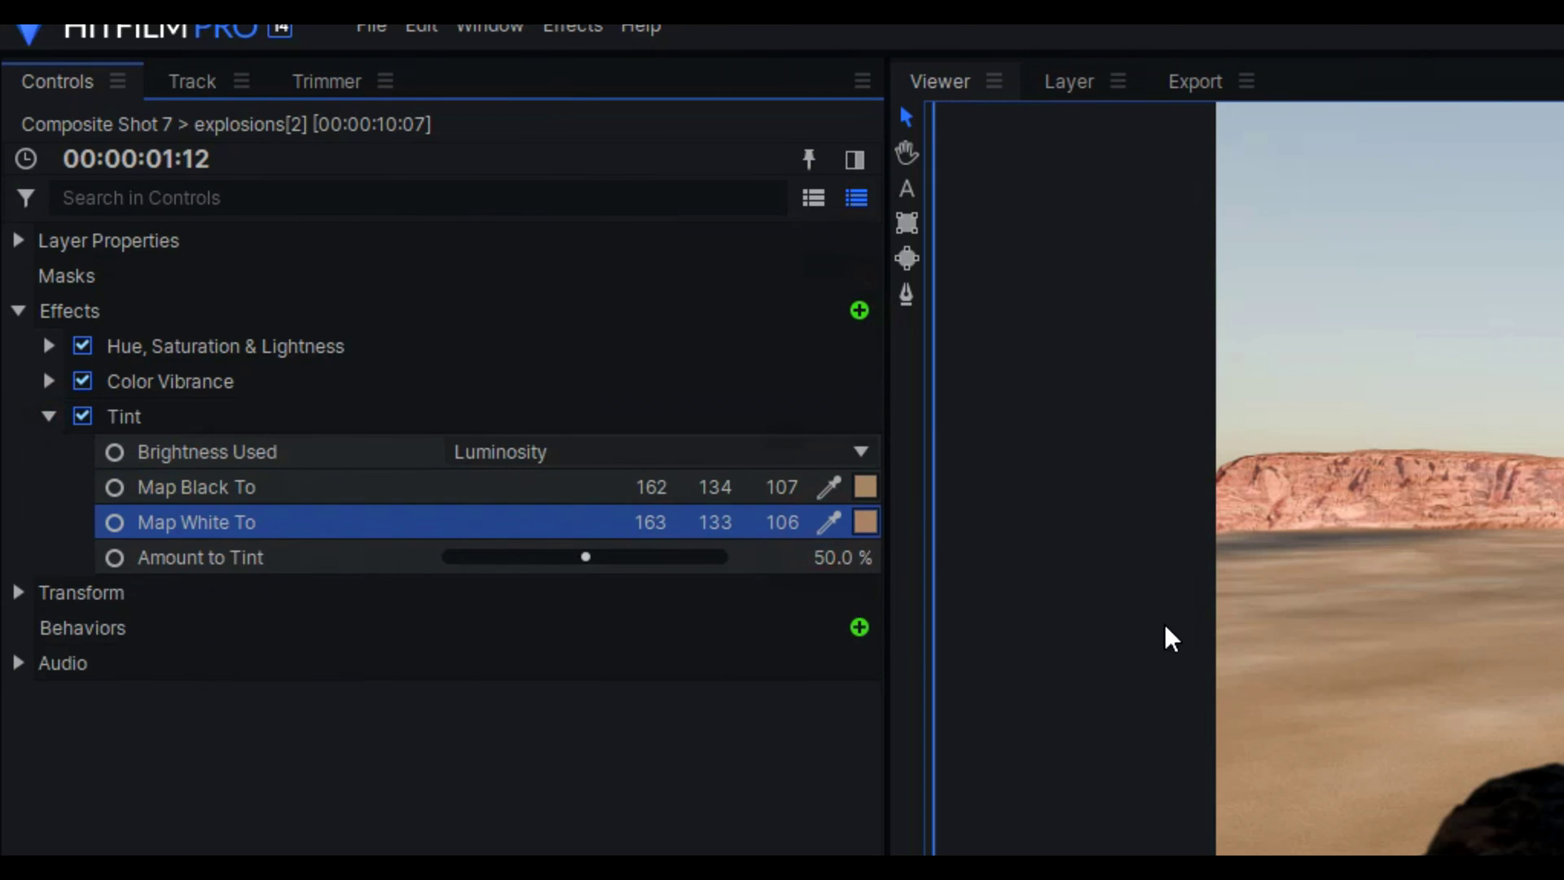
pyautogui.click(534, 557)
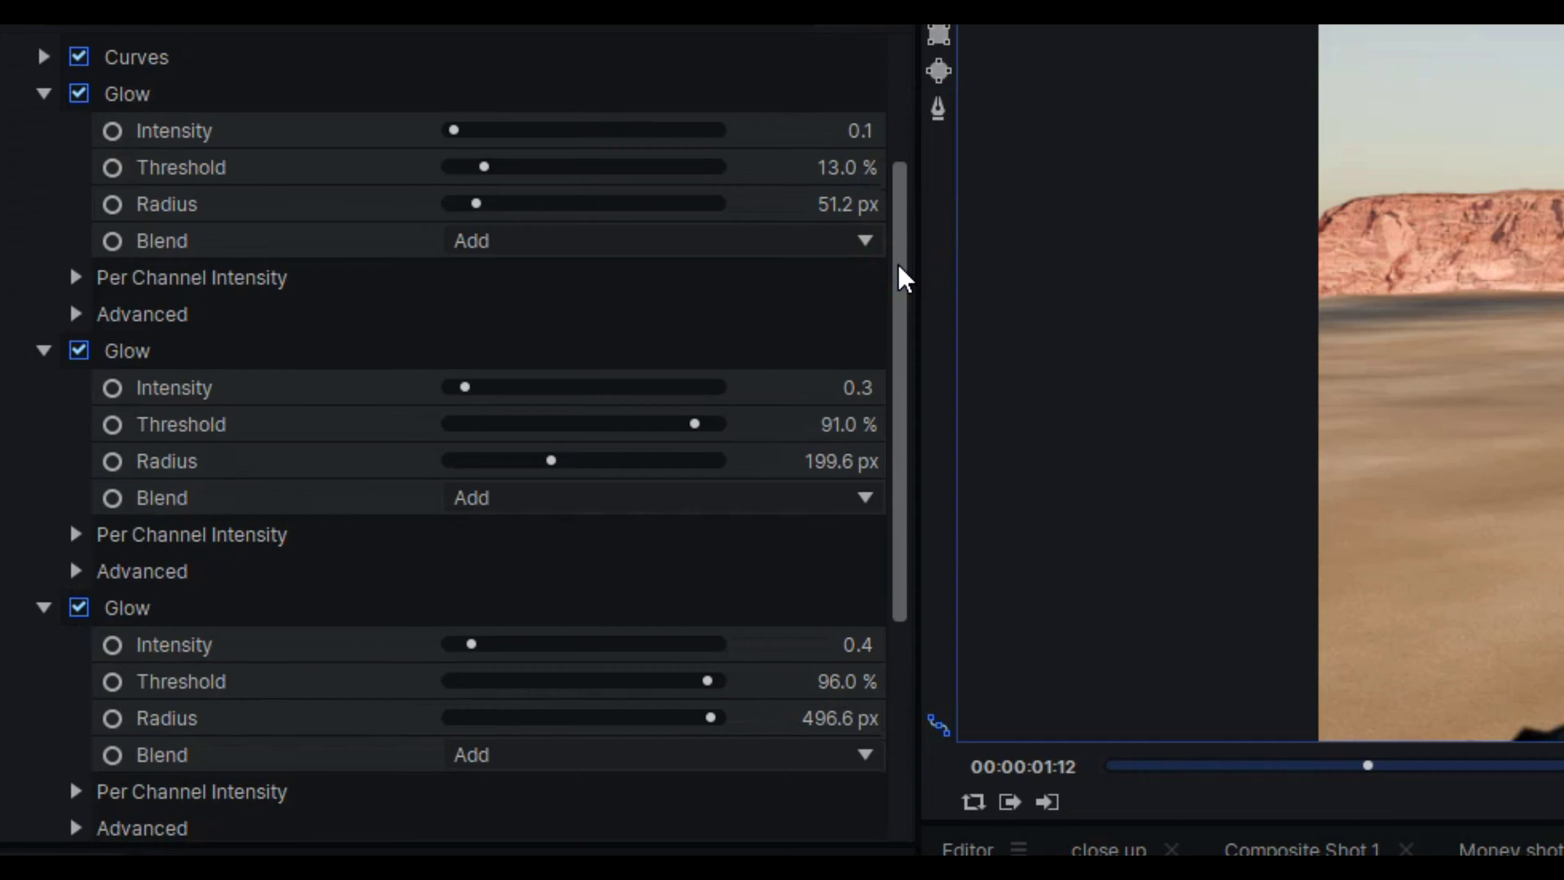
# Adjust the explosion layer's glow in HitFilm Pro.
pyautogui.moveTo(897, 264); pyautogui.dragTo(883, 383)
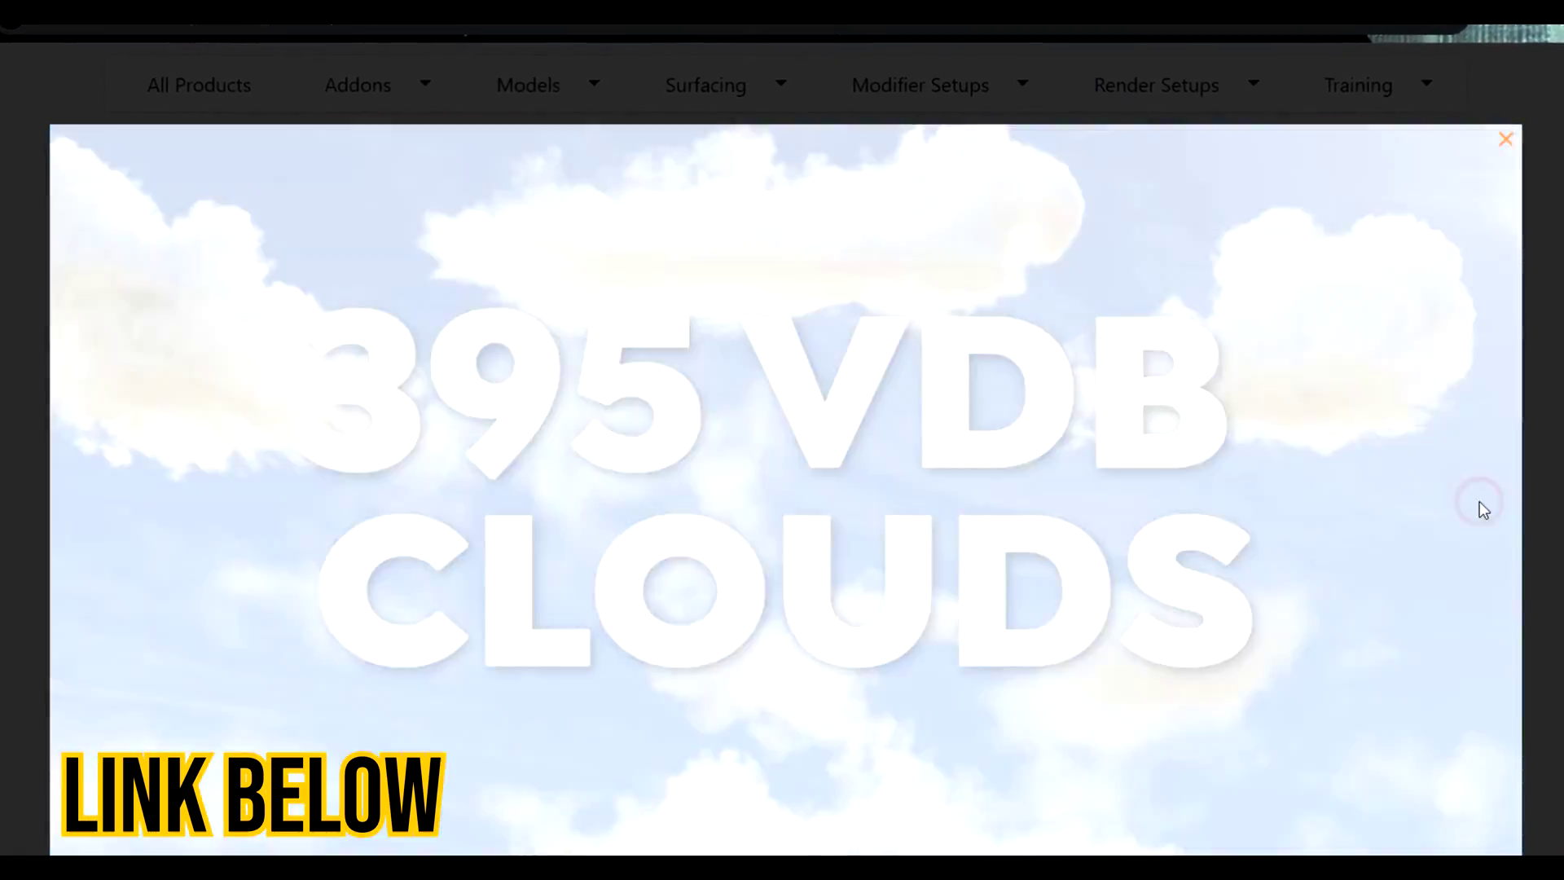
# Advance the 395 VDB Clouds product slideshow to the next preview.
pyautogui.click(1486, 502)
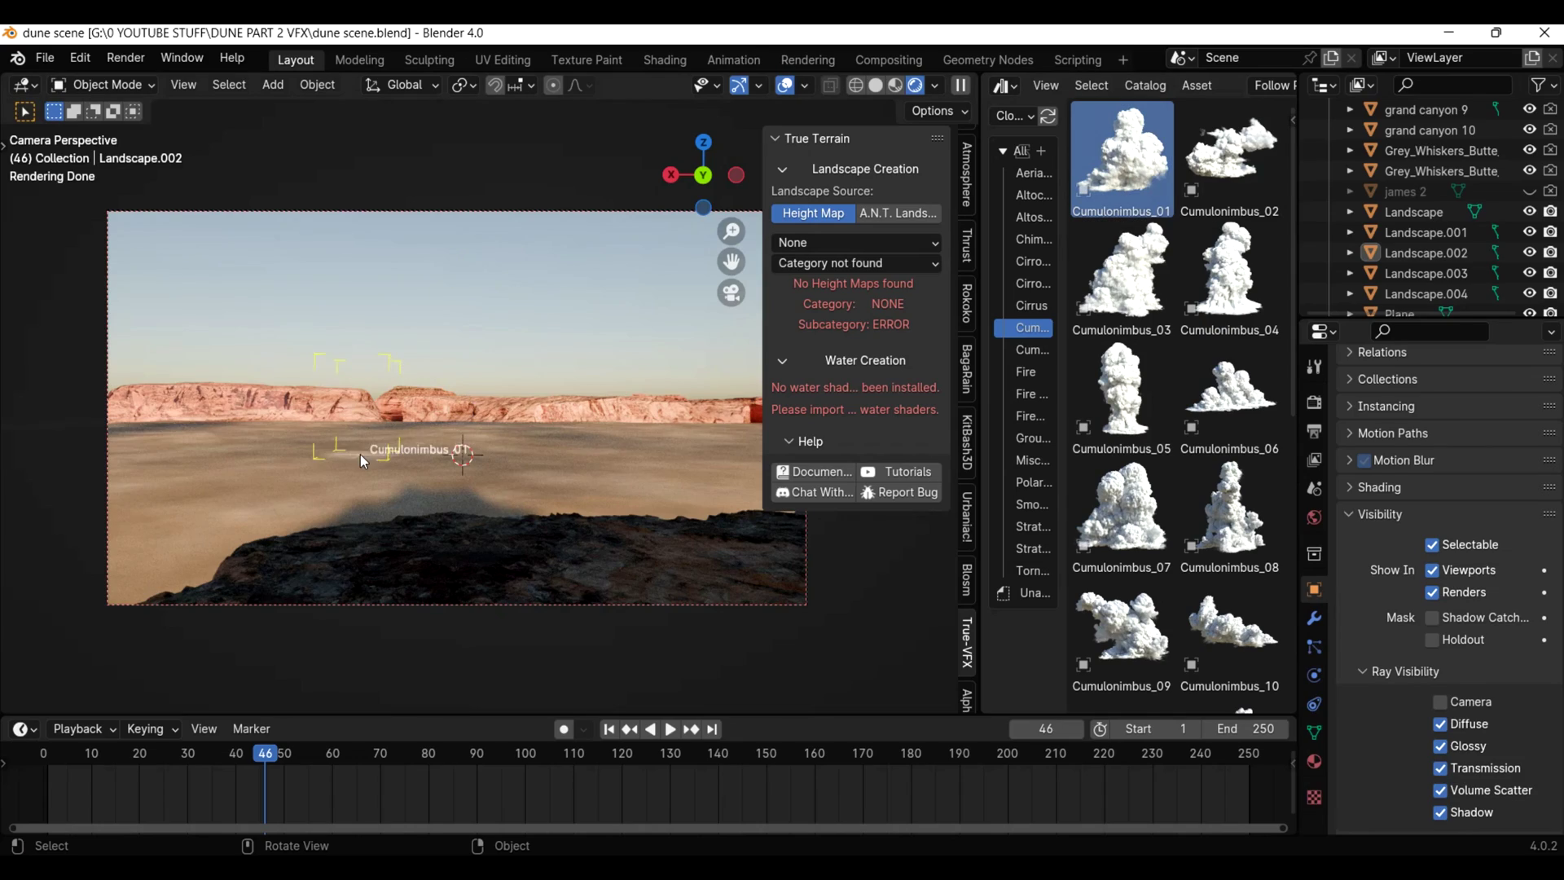